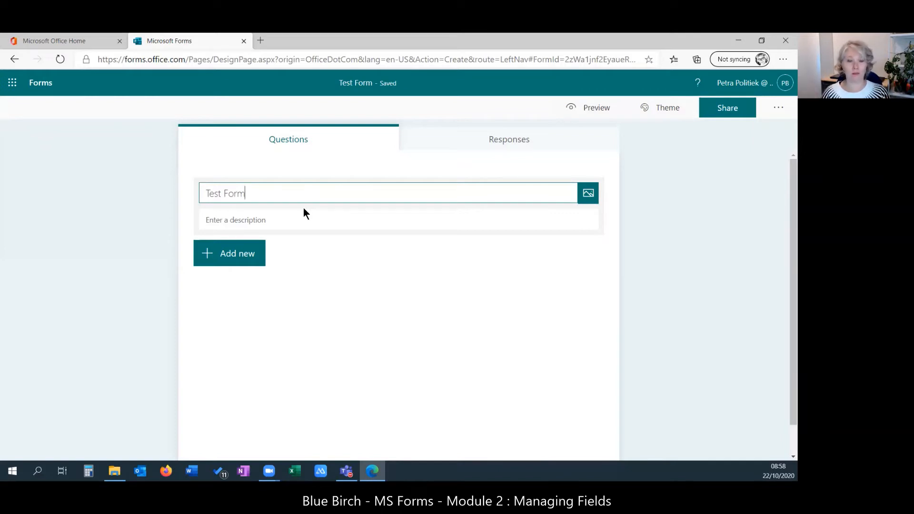
- Place the cursor in the empty description field under the 'Test Form' title
{"action": "left_click", "coordinate": [268, 222]}
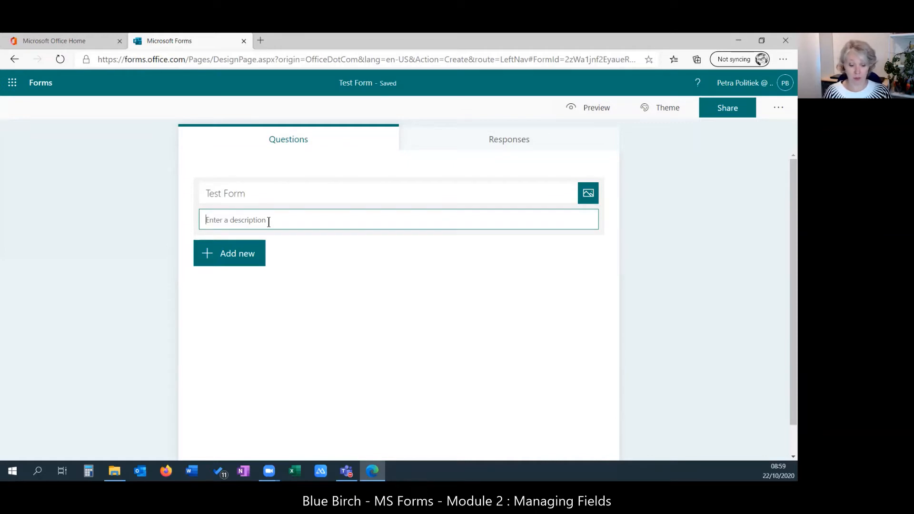
- Describe the form as 'We are testing the form structure', fixing the misspelling, and show question types
{"action": "type", "text": "We ar"}
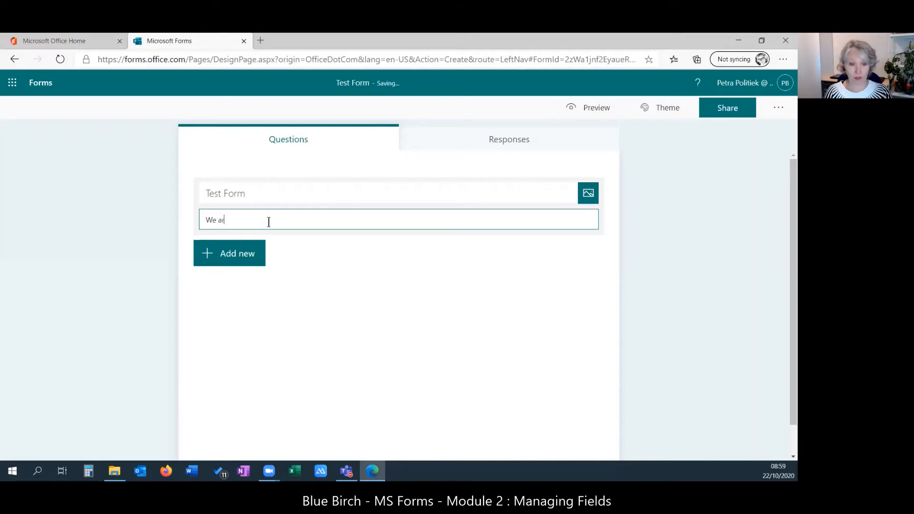
{"action": "type", "text": "e testing"}
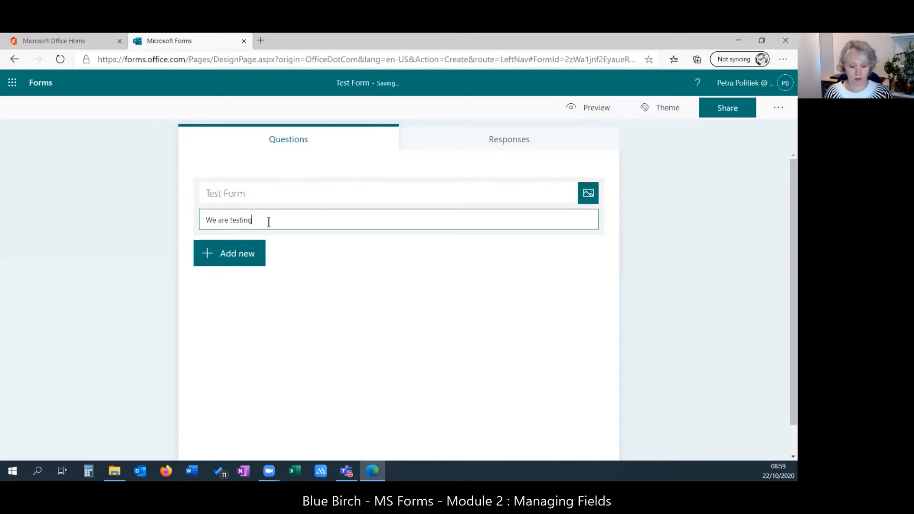
{"action": "type", "text": " the form sturcture"}
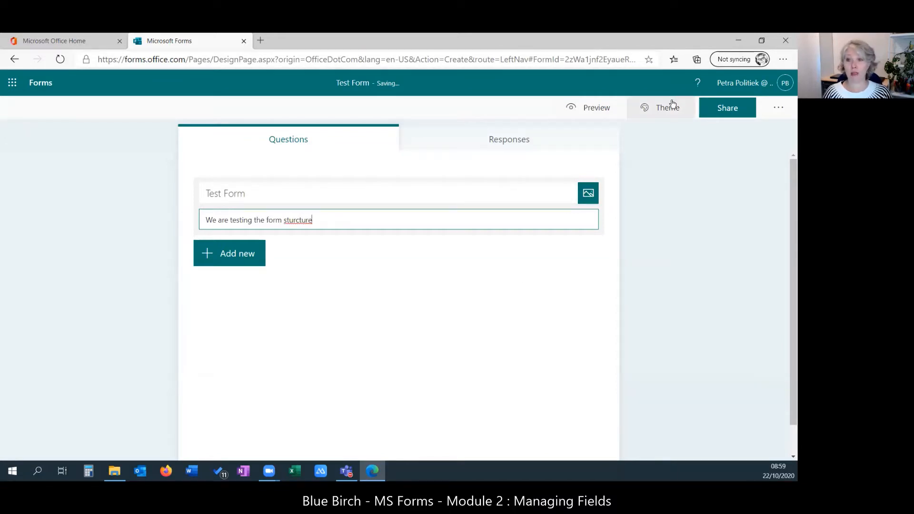
{"action": "right_click", "coordinate": [299, 220]}
{"action": "left_click", "coordinate": [334, 228]}
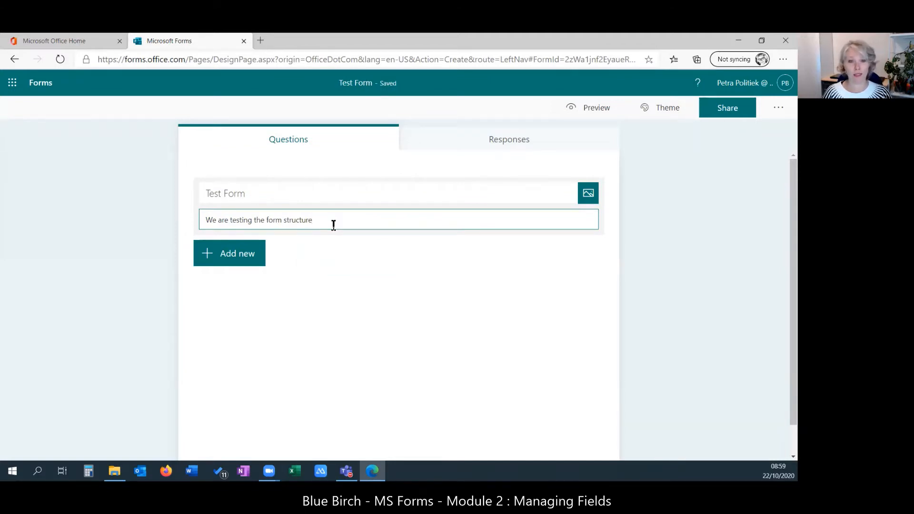
{"action": "right_click", "coordinate": [303, 222]}
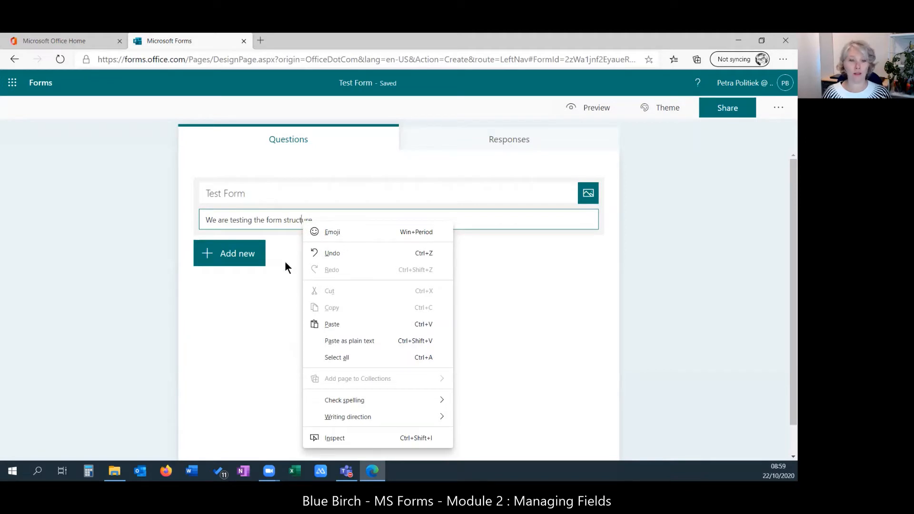
{"action": "left_click", "coordinate": [242, 255]}
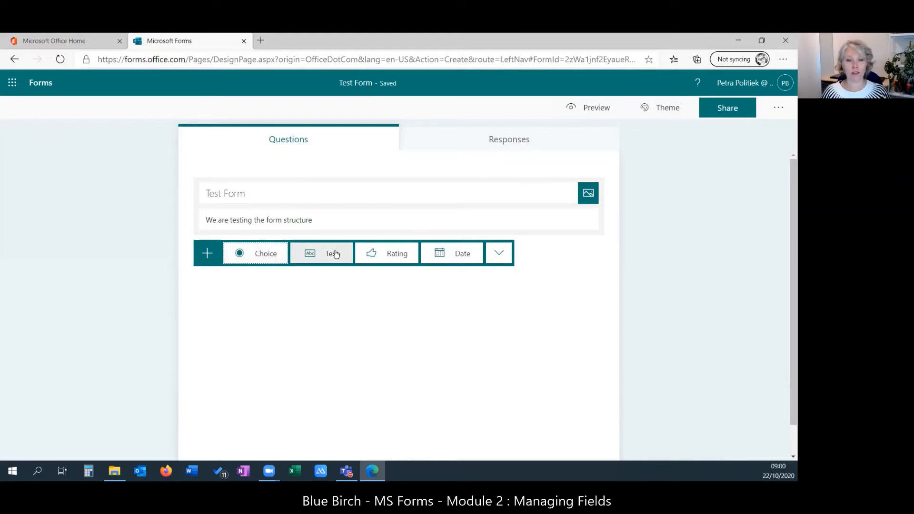
- Add question 1 as a Choice question with default answers Option 1 and Option 2
{"action": "left_click", "coordinate": [506, 258]}
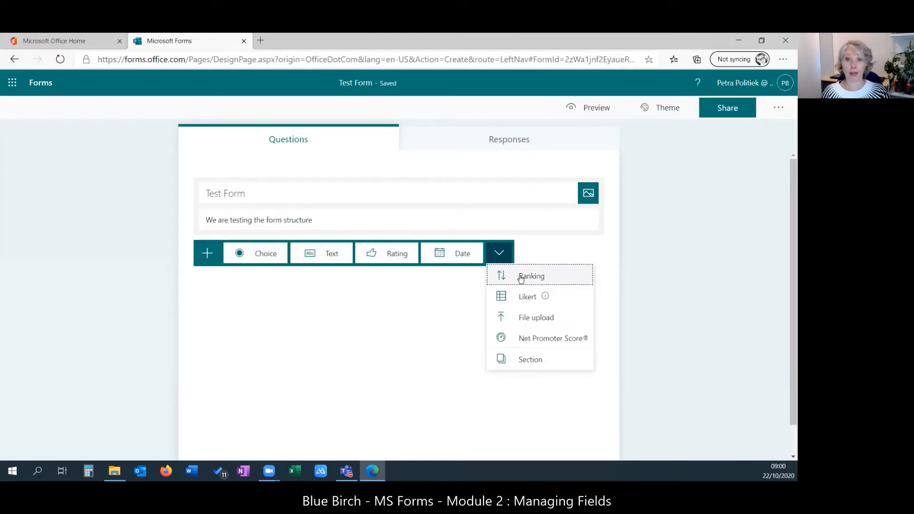
{"action": "mouse_move", "coordinate": [521, 298]}
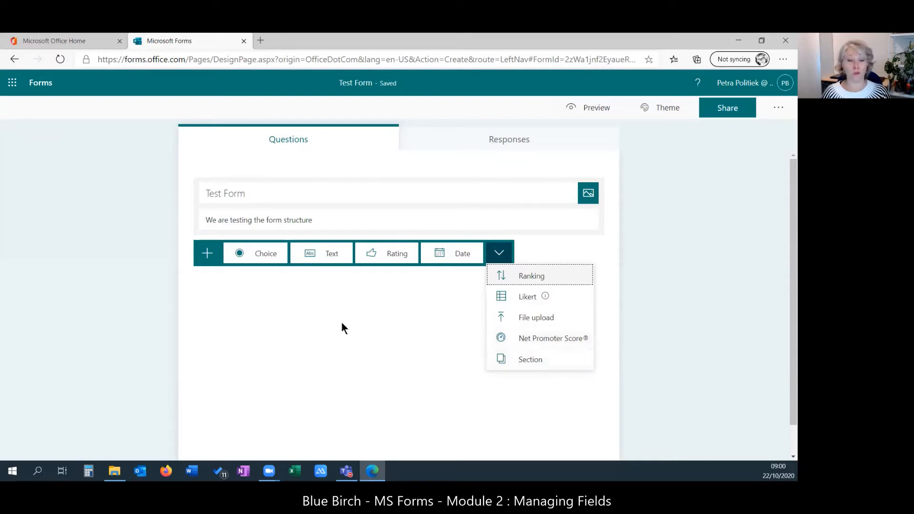
{"action": "left_click", "coordinate": [264, 257]}
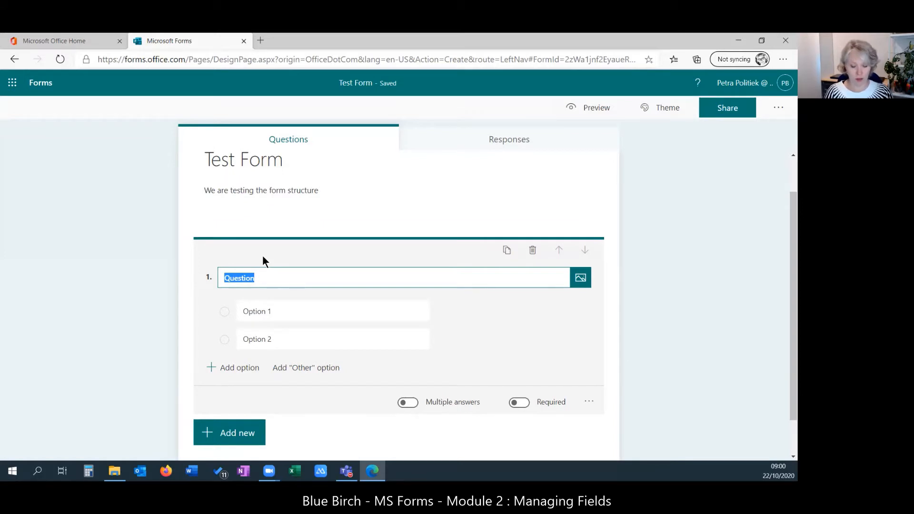
- Title question 1 'This is a choice question', correcting the typo
{"action": "type", "text": "This is a ch"}
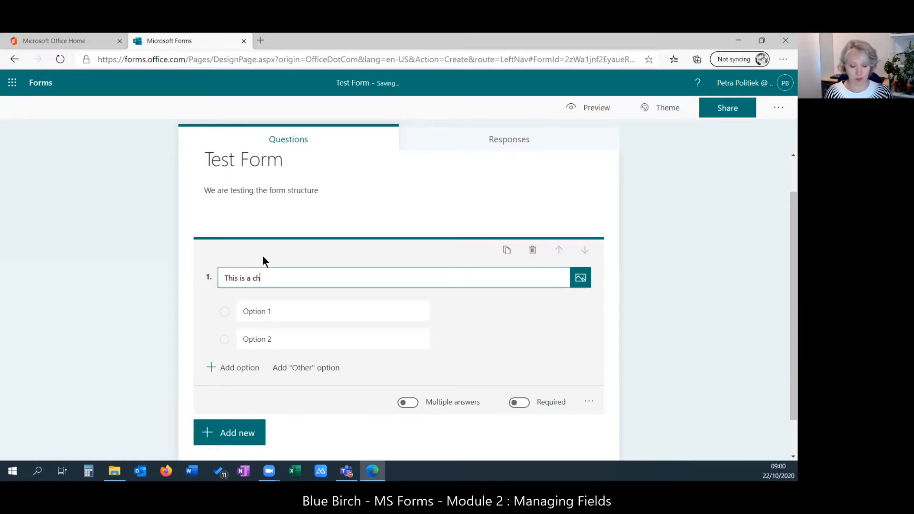
{"action": "type", "text": "oice qu"}
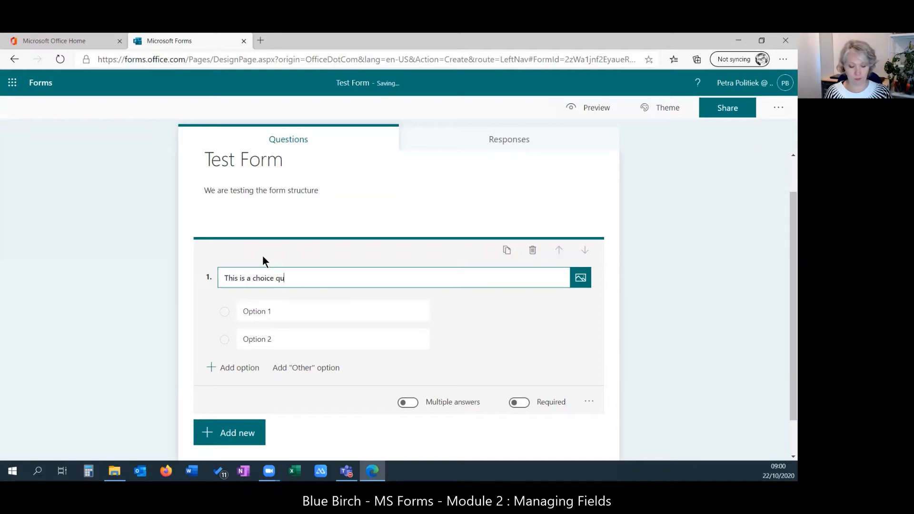
{"action": "type", "text": "etion"}
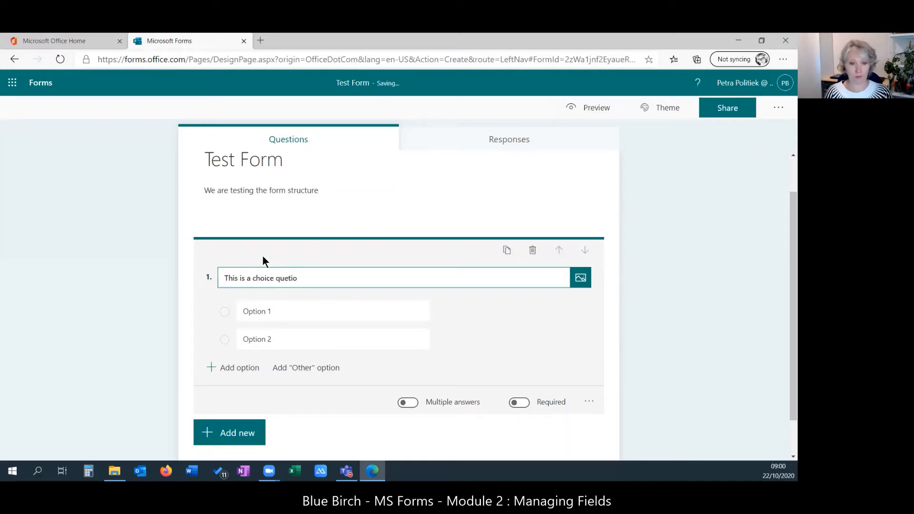
{"action": "key", "text": "BackSpace"}
{"action": "key", "text": "BackSpace"}
{"action": "key", "text": "BackSpace"}
{"action": "type", "text": "stion"}
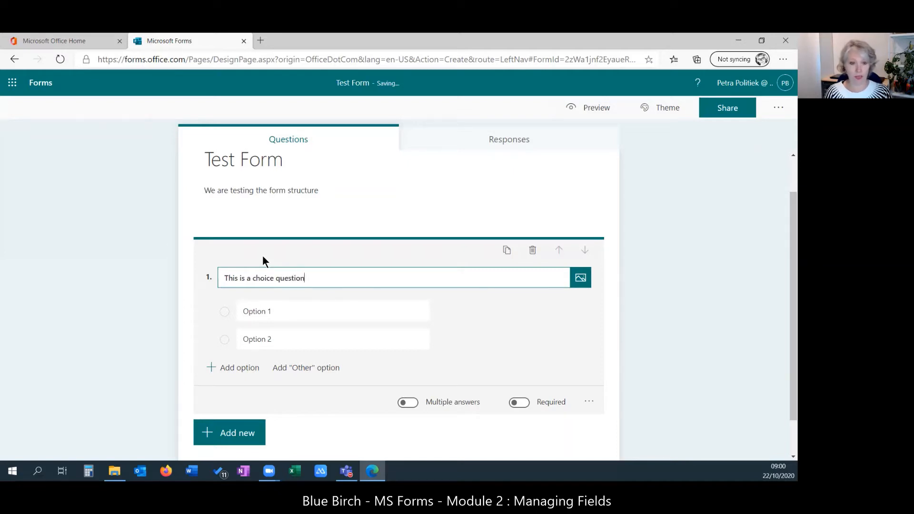
{"action": "key", "text": "Tab"}
- Set question 1's answers to Yes, No and Maybe, plus an Other option
{"action": "left_click", "coordinate": [273, 311]}
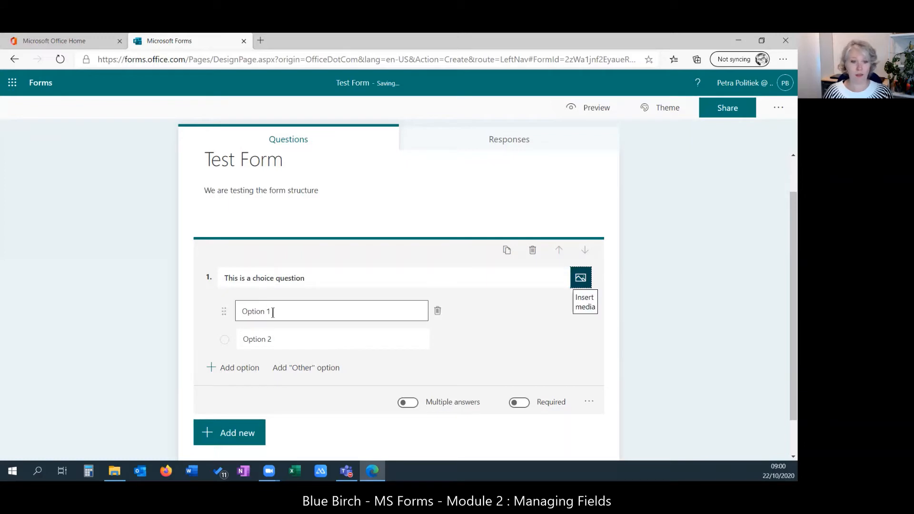
{"action": "type", "text": "Yes"}
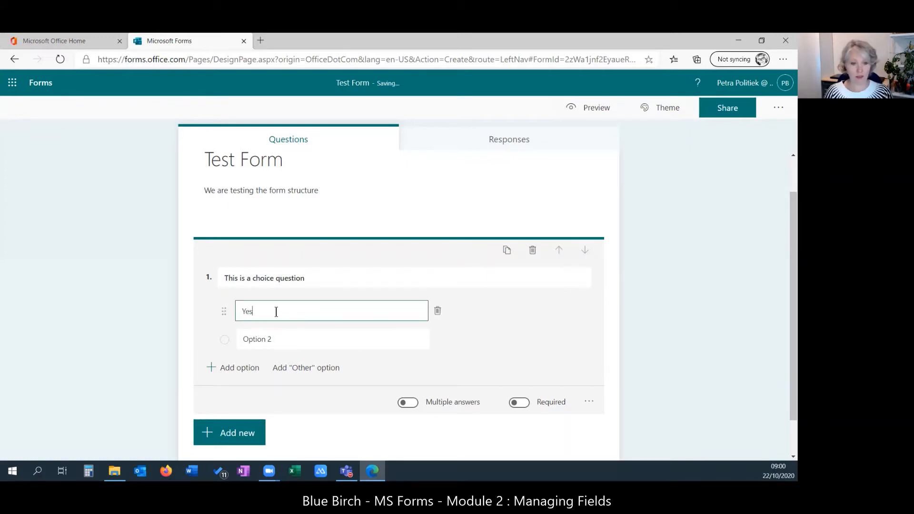
{"action": "key", "text": "Tab"}
{"action": "left_click", "coordinate": [275, 346]}
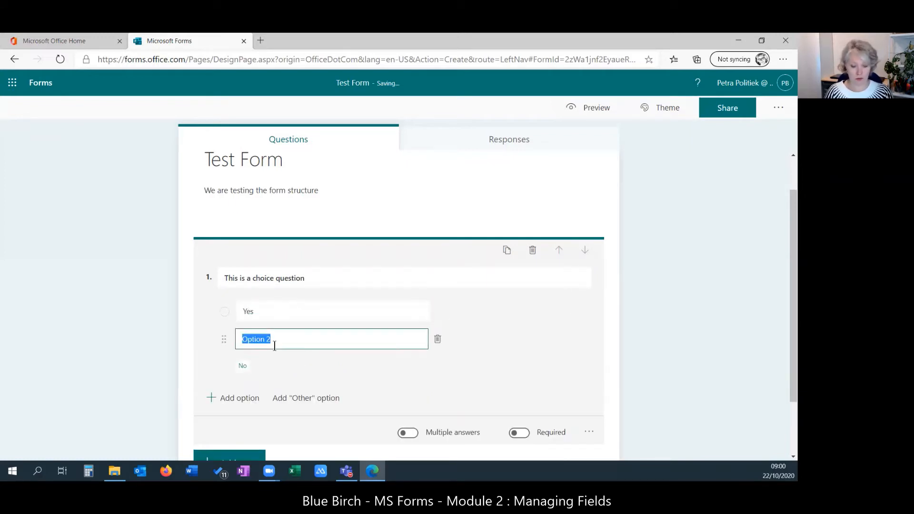
{"action": "type", "text": "No"}
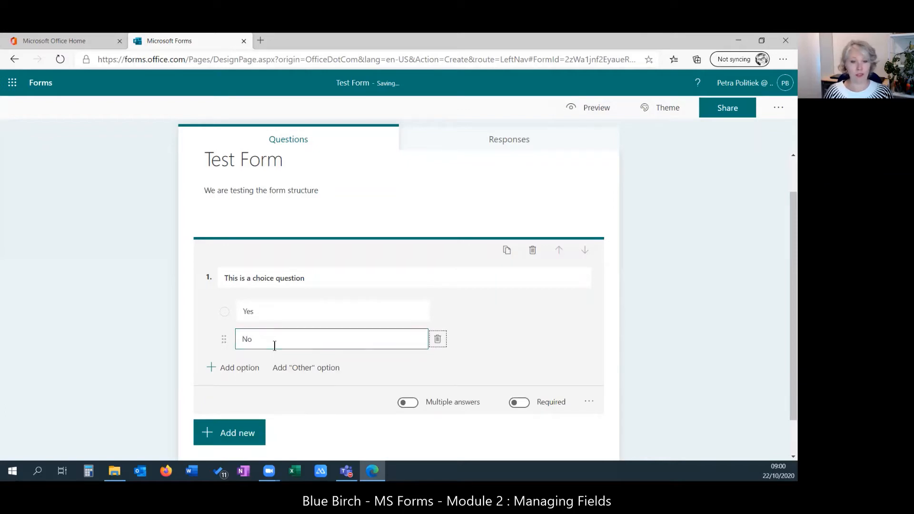
{"action": "key", "text": "Tab"}
{"action": "left_click", "coordinate": [237, 371]}
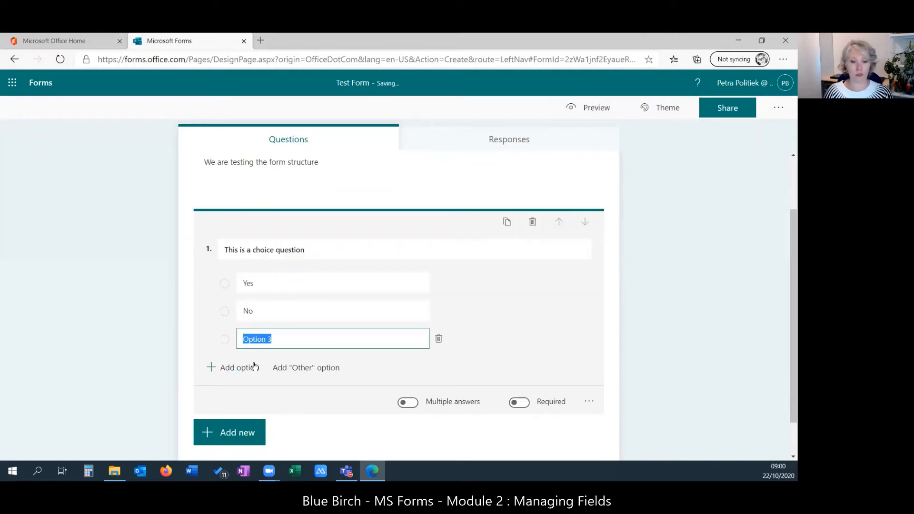
{"action": "type", "text": "Maybe"}
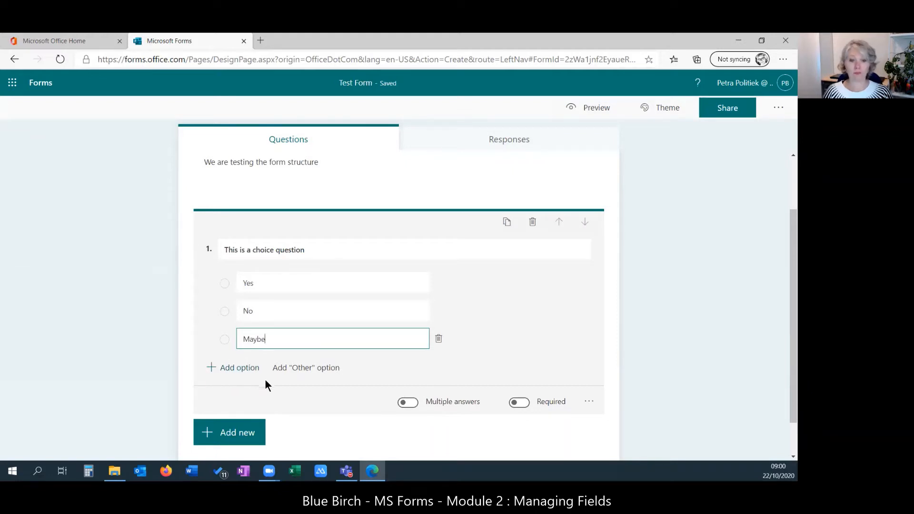
{"action": "left_click", "coordinate": [303, 370]}
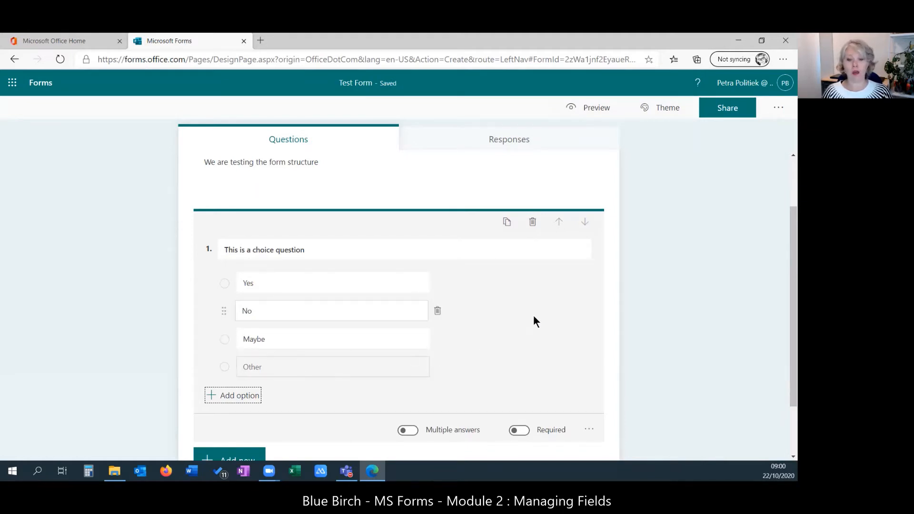
{"action": "scroll", "coordinate": [533, 315], "scroll_direction": "down", "scroll_amount": 1}
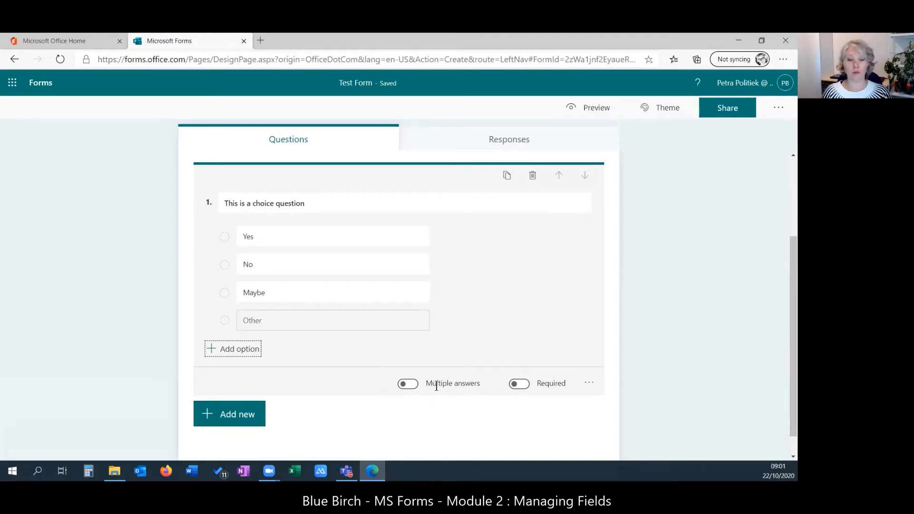
{"action": "left_click", "coordinate": [408, 384]}
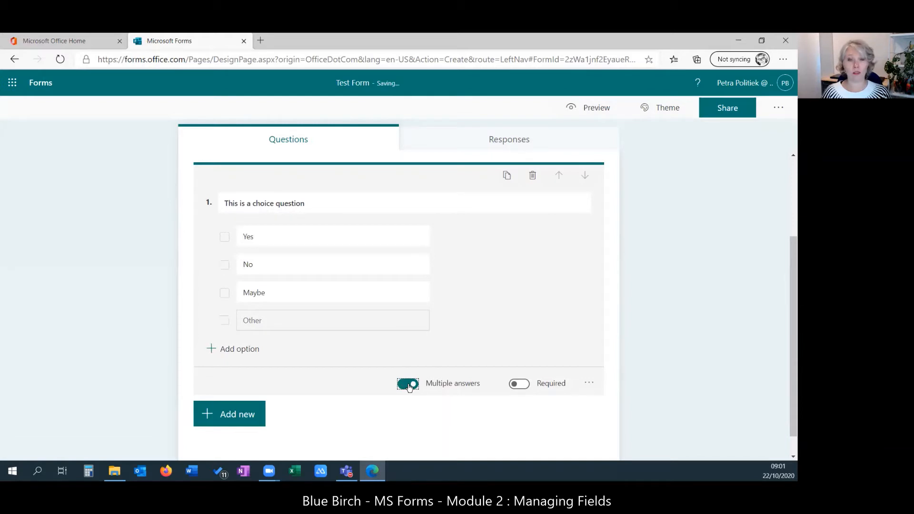
{"action": "left_click", "coordinate": [410, 386]}
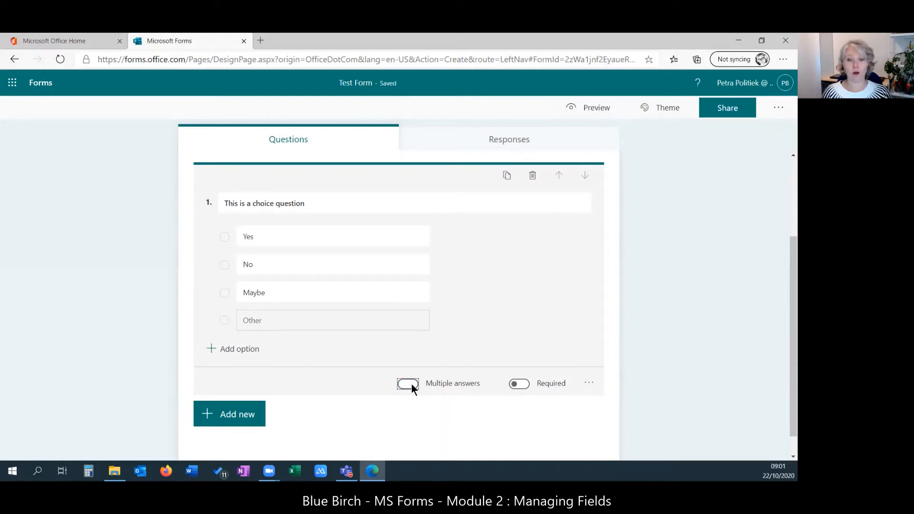
{"action": "left_click", "coordinate": [525, 387]}
{"action": "left_click", "coordinate": [526, 386]}
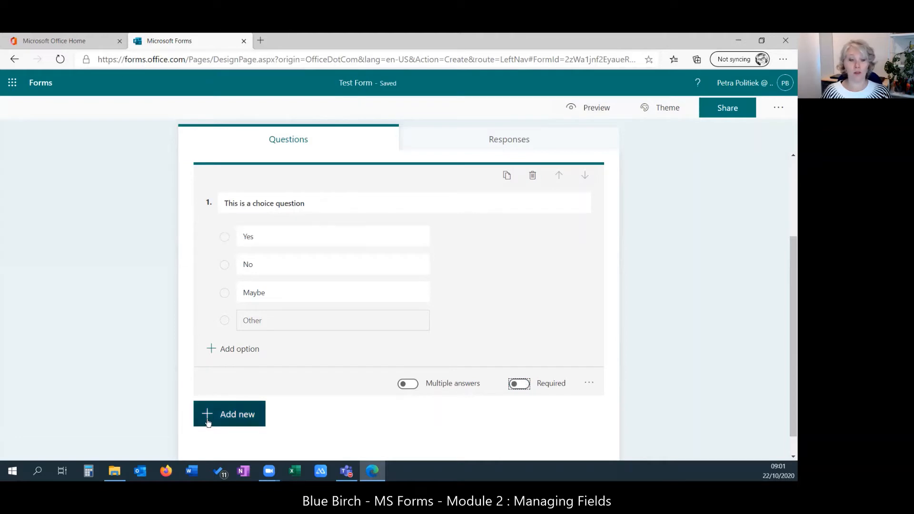
- Add a second Choice question and begin titling it '2nd Choice question'
{"action": "left_click", "coordinate": [227, 415]}
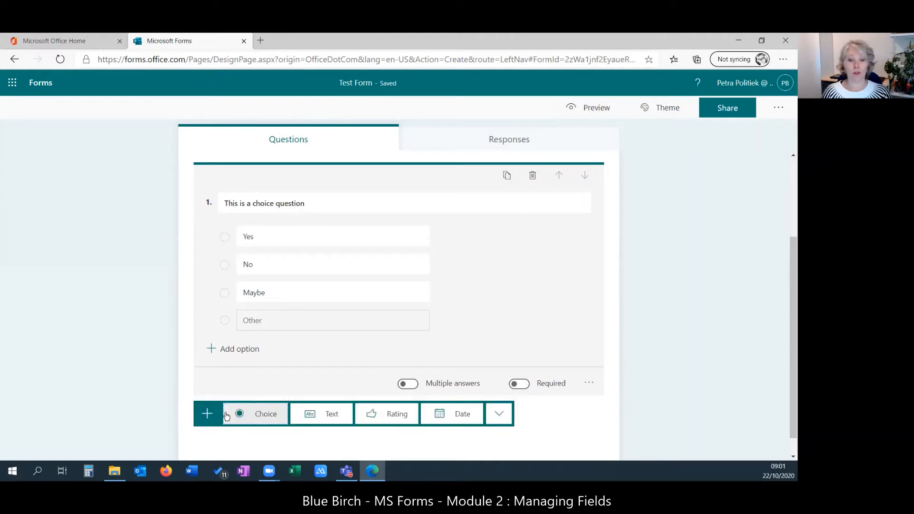
{"action": "left_click", "coordinate": [260, 415]}
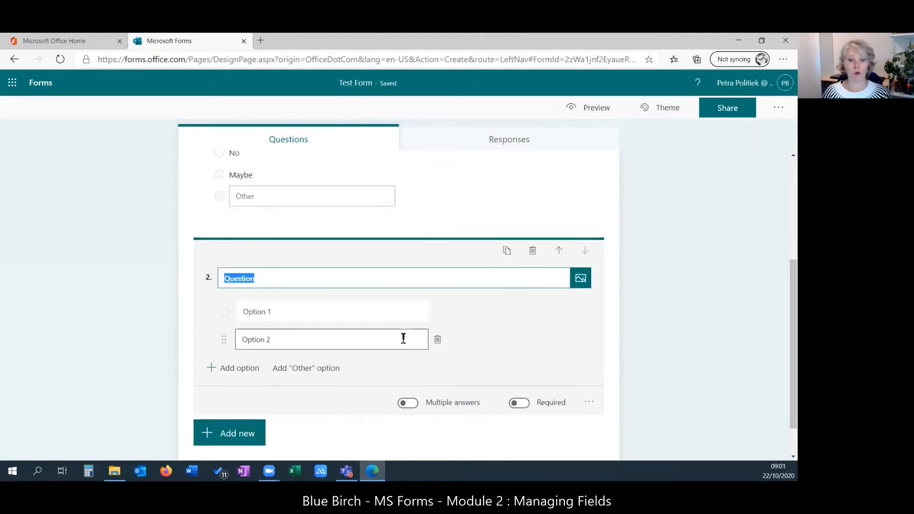
{"action": "type", "text": "2n"}
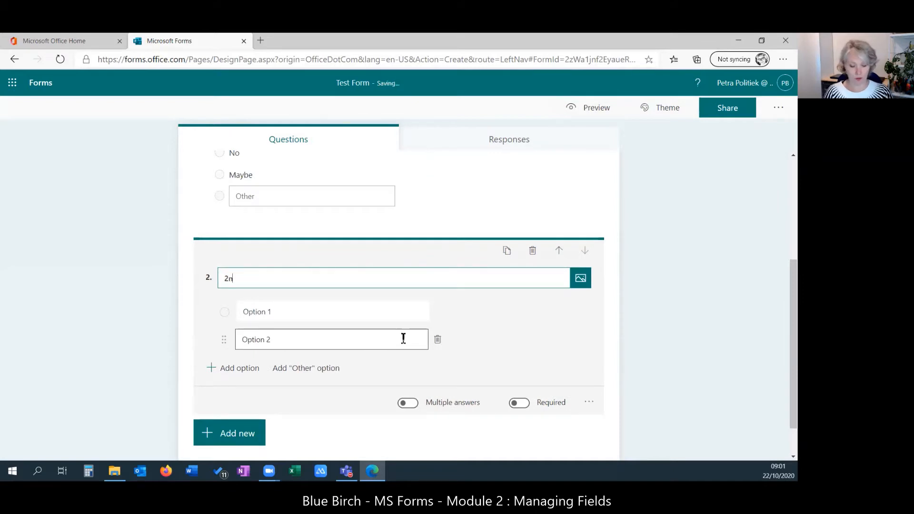
{"action": "type", "text": "d Qhoic"}
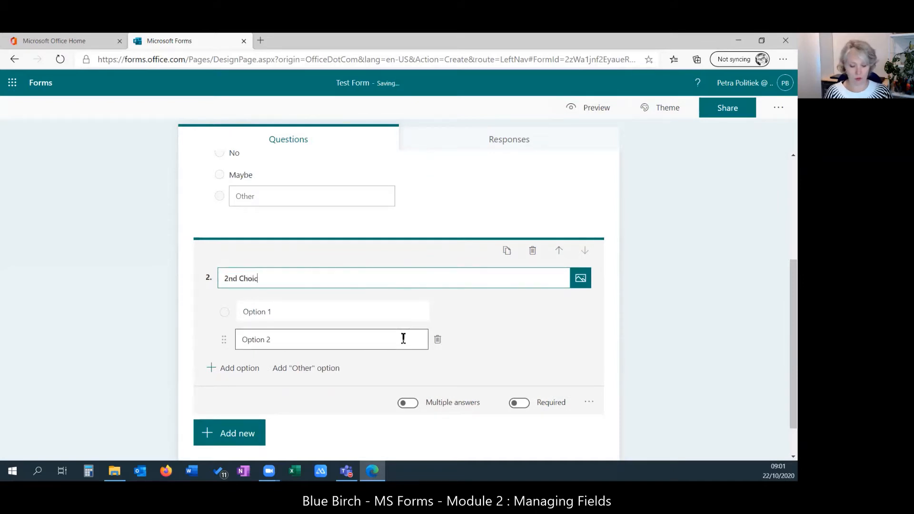
{"action": "type", "text": "e question"}
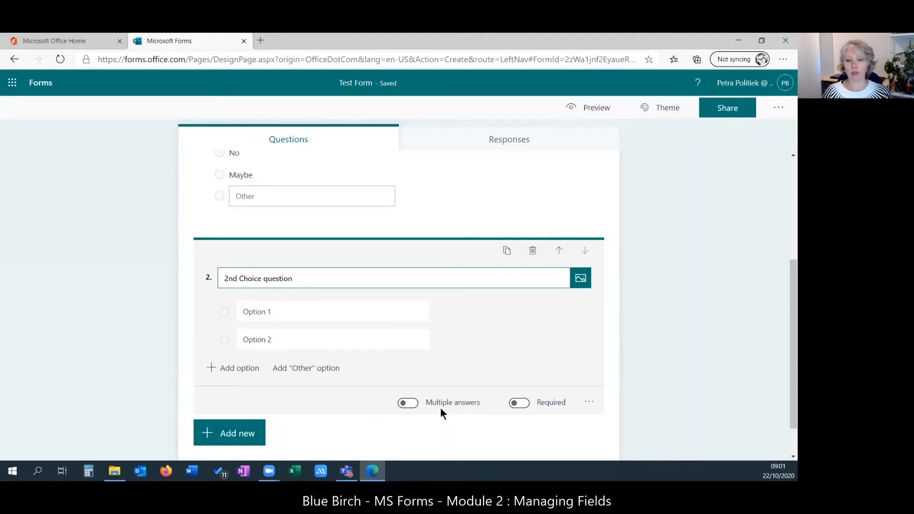
- Convert question 2 to a Drop-down question and add a third answer, Option 3
{"action": "left_click", "coordinate": [591, 403]}
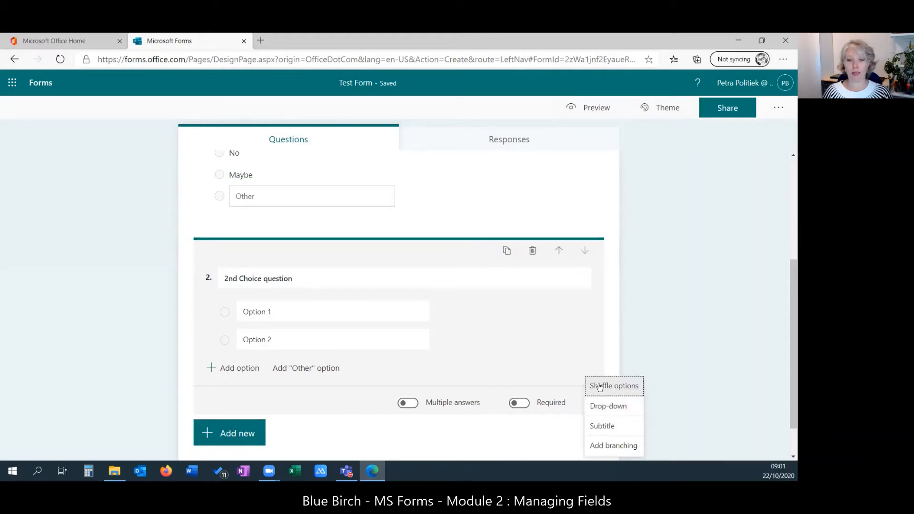
{"action": "left_click", "coordinate": [626, 406]}
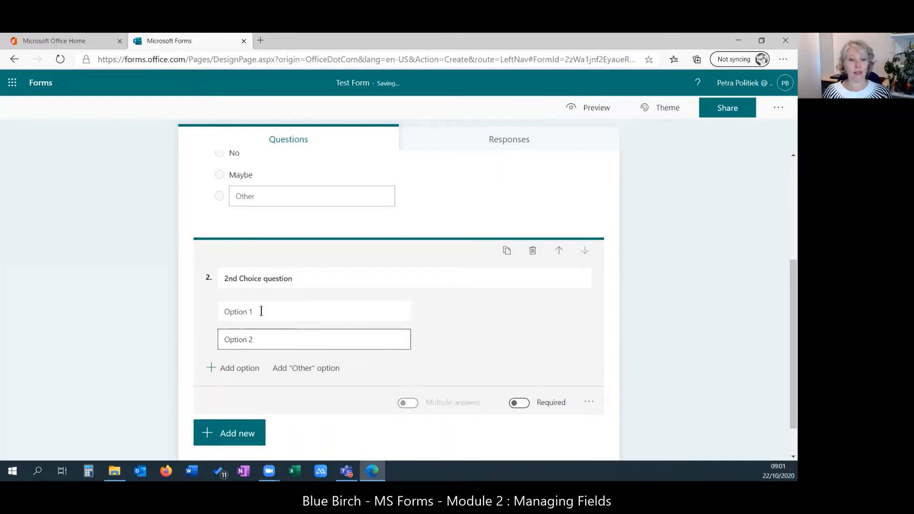
{"action": "left_click", "coordinate": [211, 371]}
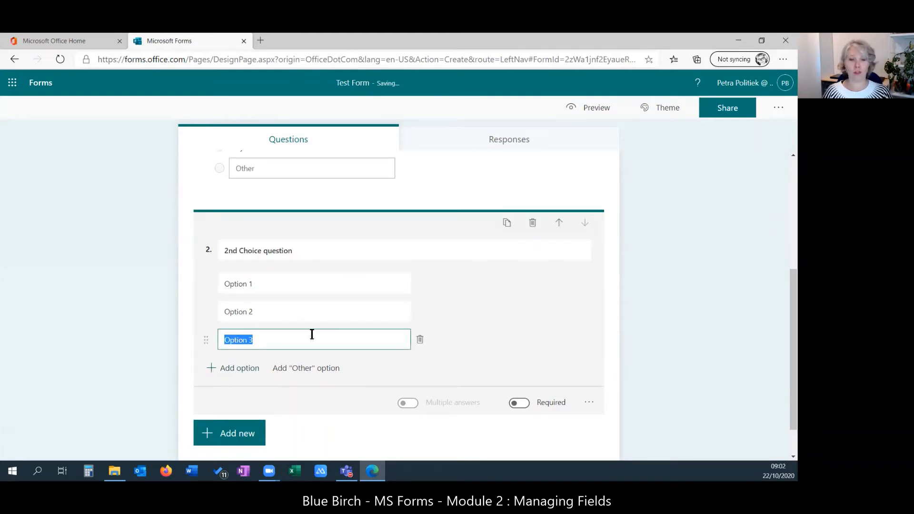
{"action": "scroll", "coordinate": [471, 302], "scroll_direction": "up", "scroll_amount": 2}
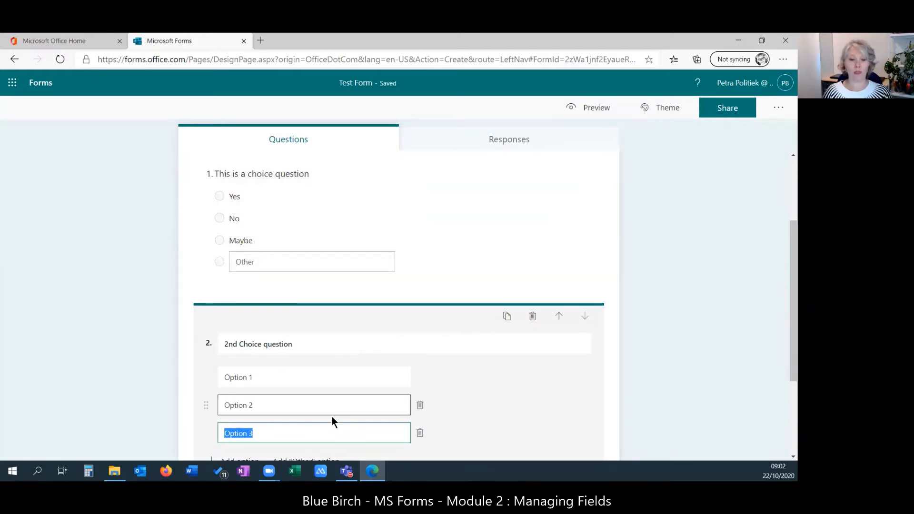
{"action": "scroll", "coordinate": [520, 385], "scroll_direction": "down", "scroll_amount": 1}
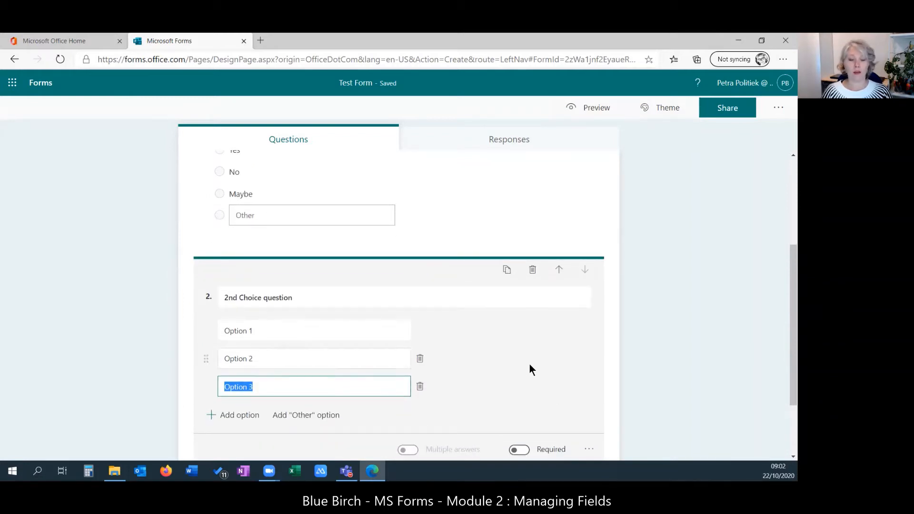
{"action": "scroll", "coordinate": [528, 366], "scroll_direction": "down", "scroll_amount": 1}
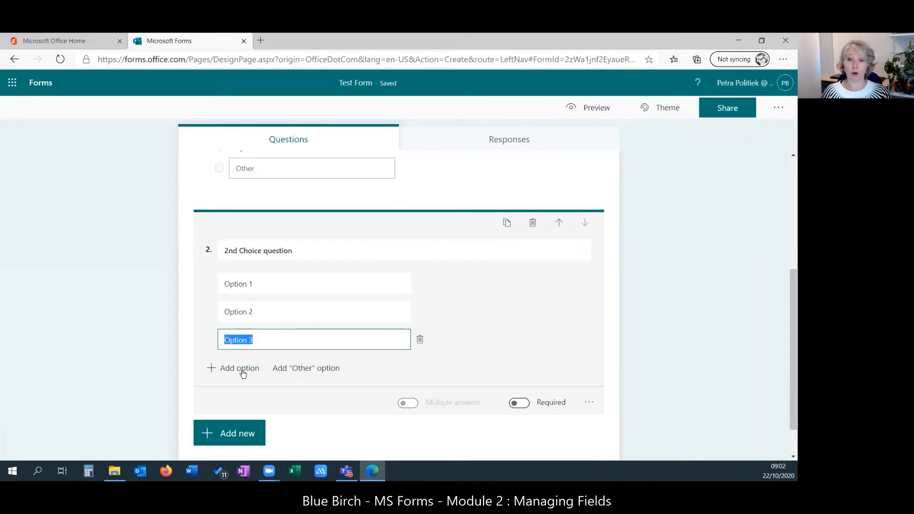
- Add question 3 as a Choice question titled '3rd Choice question'
{"action": "left_click", "coordinate": [215, 435]}
{"action": "left_click", "coordinate": [266, 433]}
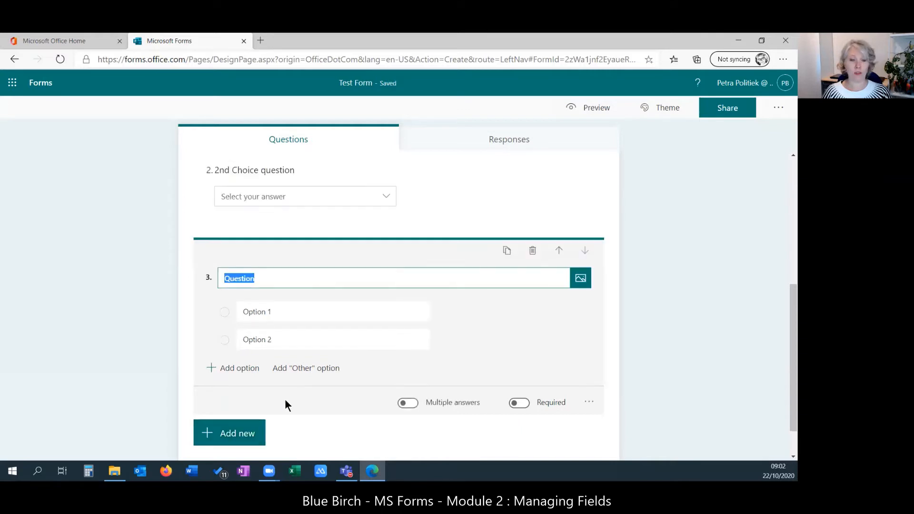
{"action": "type", "text": "3rd "}
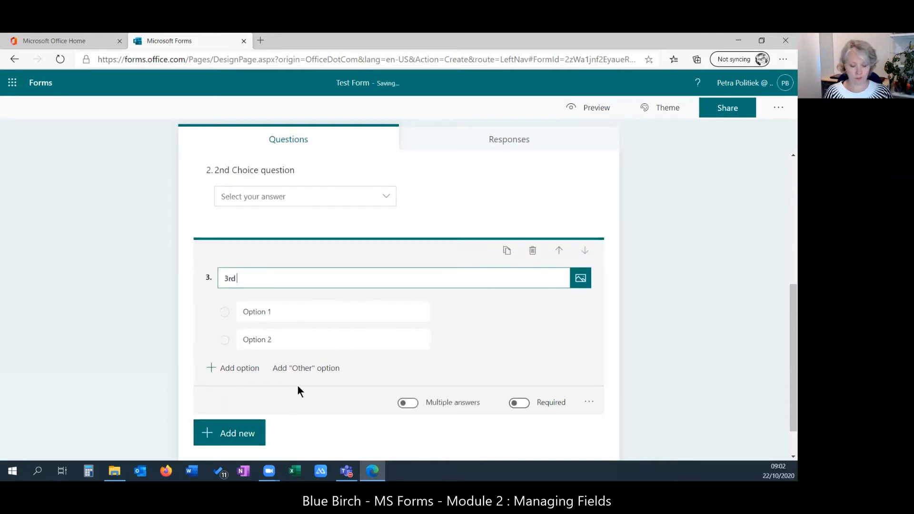
{"action": "type", "text": "Choice"}
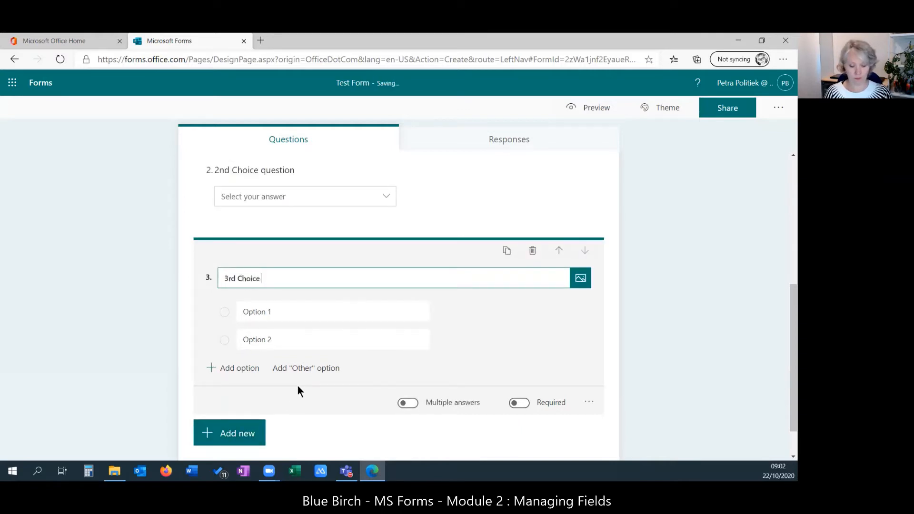
{"action": "type", "text": " question"}
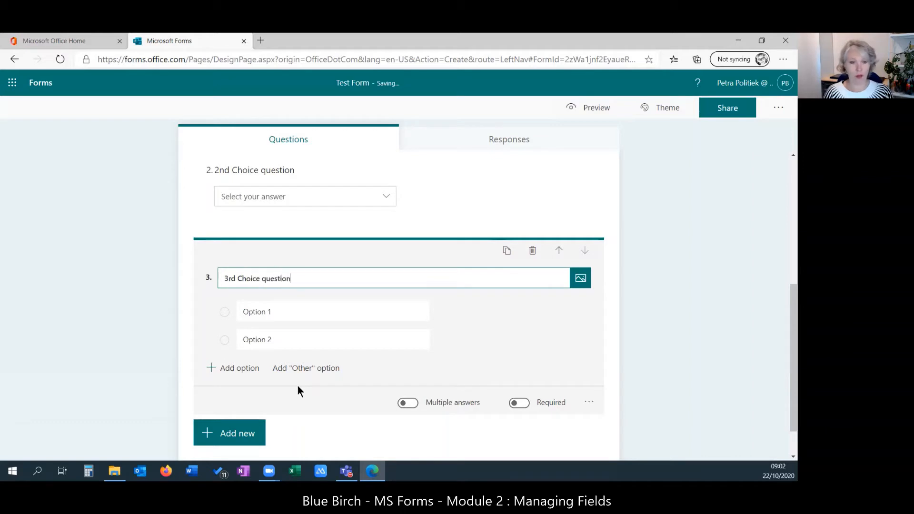
- Give question 3 the answers A, B, C and D
{"action": "left_click", "coordinate": [293, 309]}
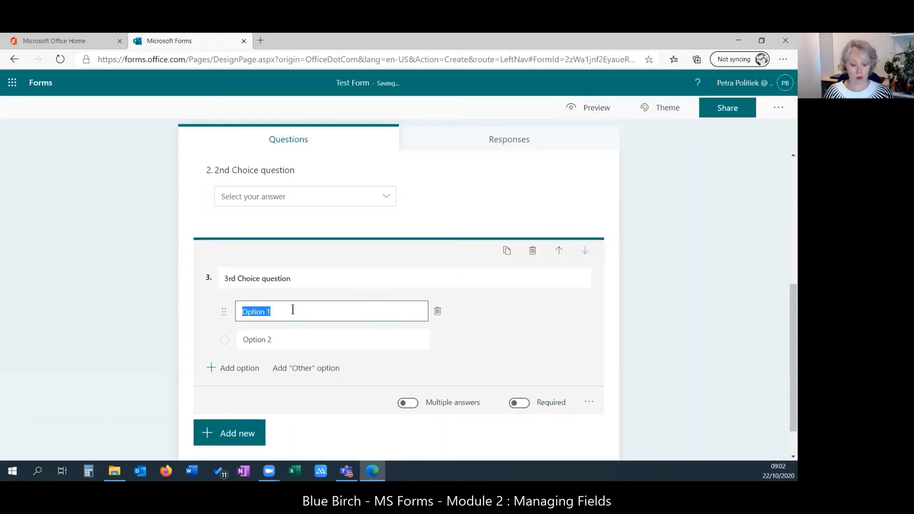
{"action": "type", "text": "A"}
{"action": "key", "text": "Return"}
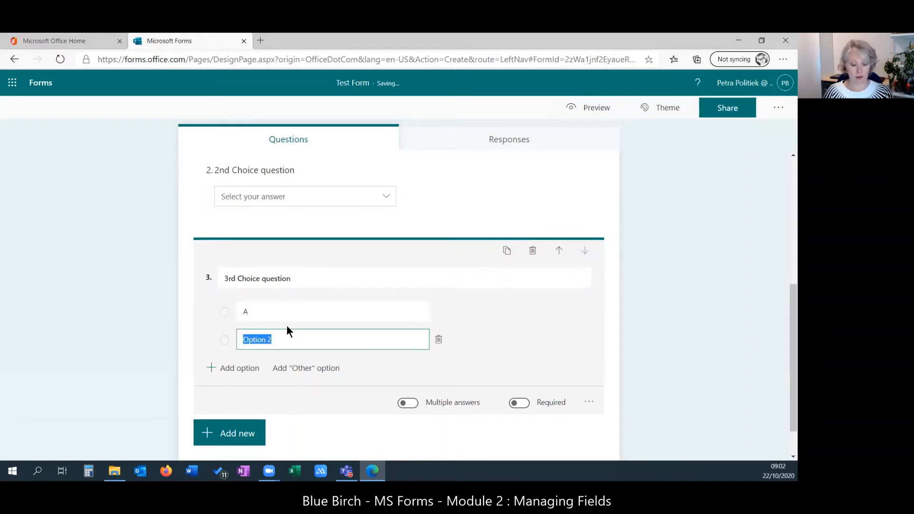
{"action": "type", "text": "B"}
{"action": "key", "text": "Tab"}
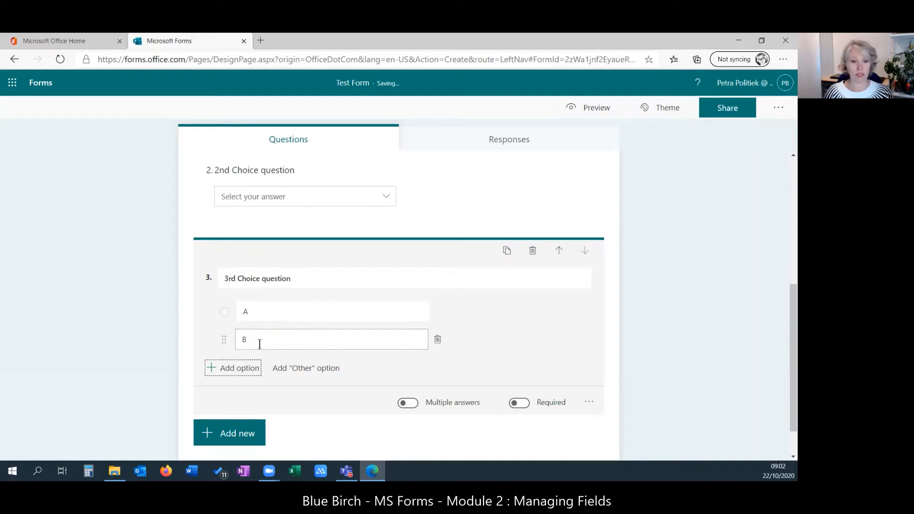
{"action": "key", "text": "Return"}
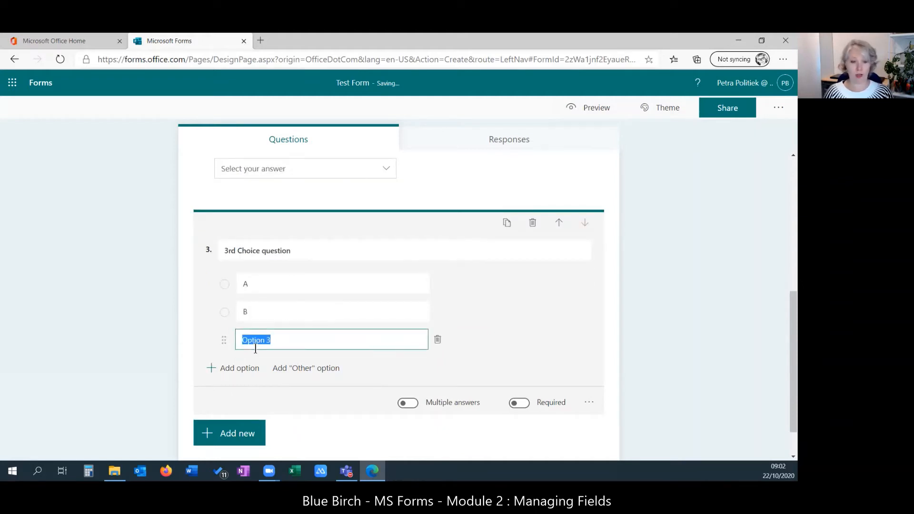
{"action": "type", "text": "C"}
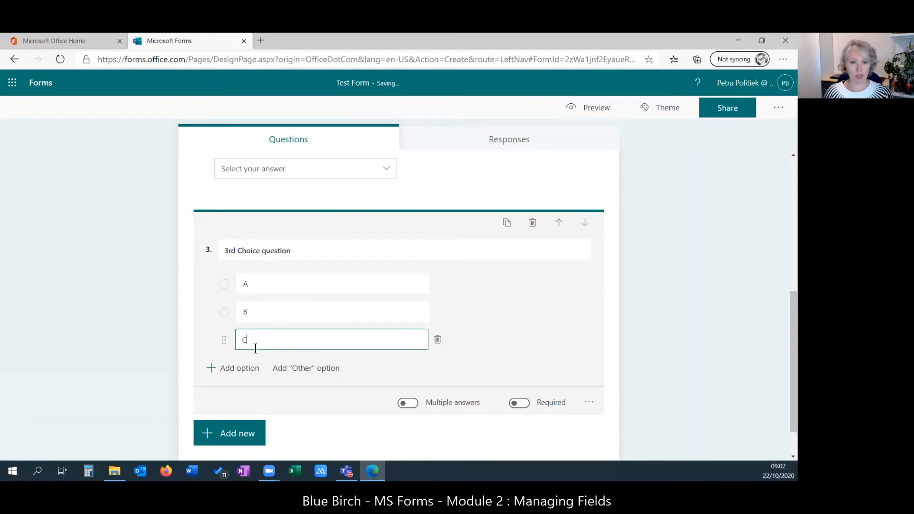
{"action": "key", "text": "Tab"}
{"action": "key", "text": "Return"}
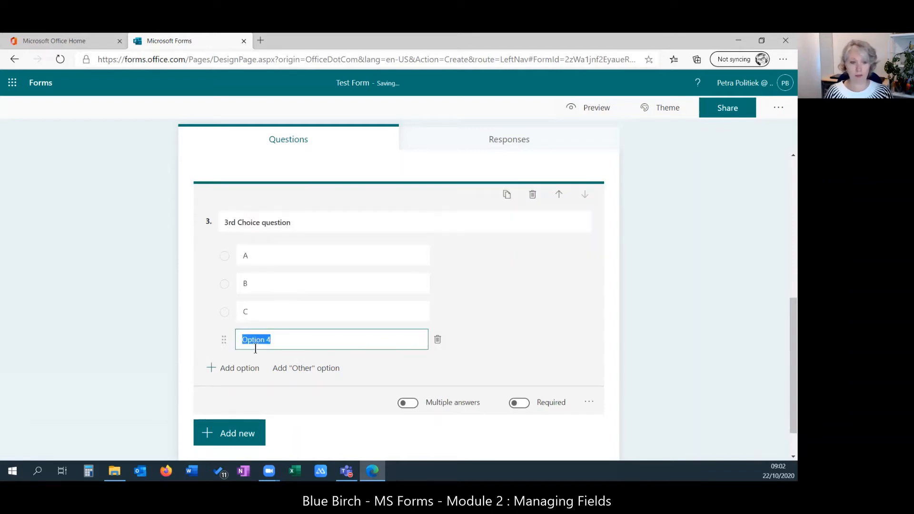
{"action": "type", "text": "D"}
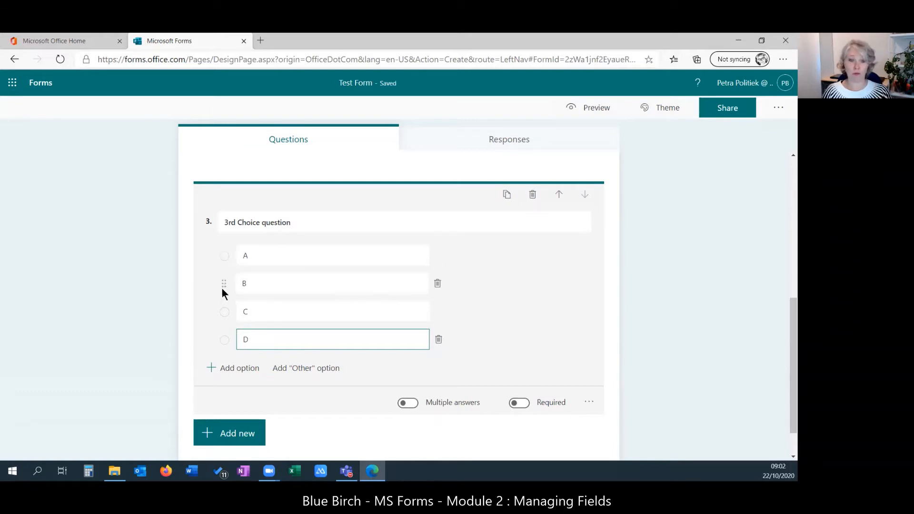
- Turn on Shuffle options for question 3
{"action": "left_click", "coordinate": [589, 402]}
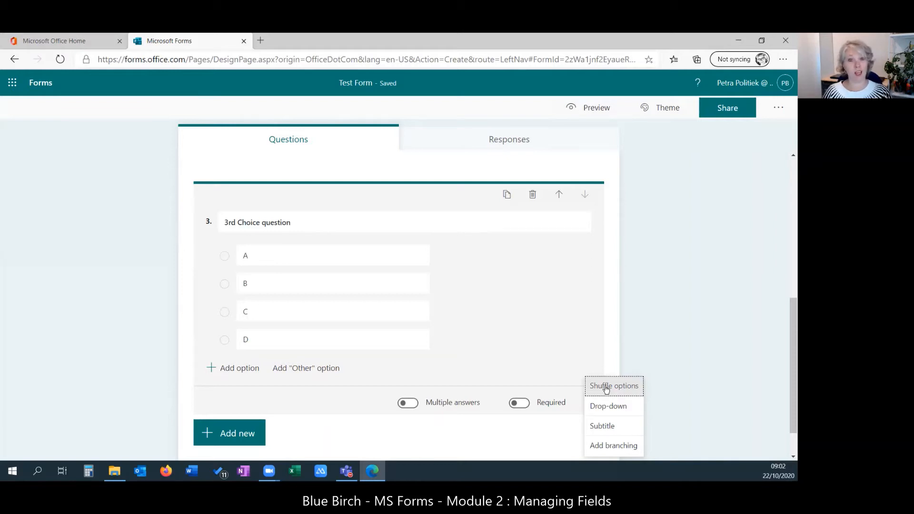
{"action": "left_click", "coordinate": [606, 388]}
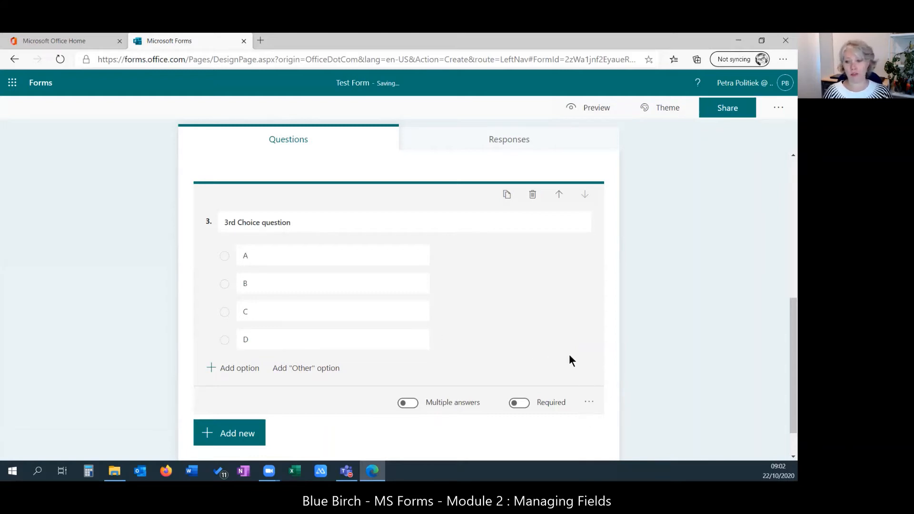
{"action": "scroll", "coordinate": [566, 353], "scroll_direction": "up", "scroll_amount": 8}
- Insert a Text question right after '2nd Choice question', making it question 3
{"action": "scroll", "coordinate": [564, 349], "scroll_direction": "up", "scroll_amount": 1}
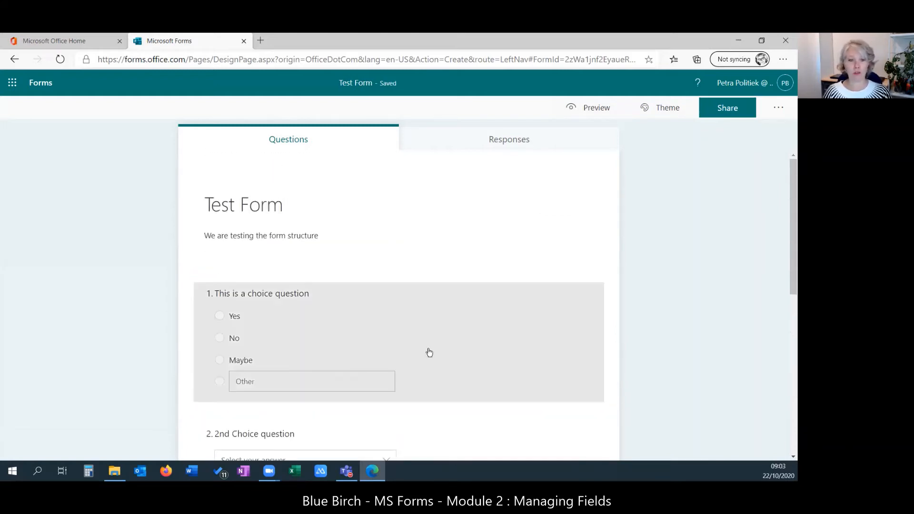
{"action": "scroll", "coordinate": [503, 350], "scroll_direction": "down", "scroll_amount": 3}
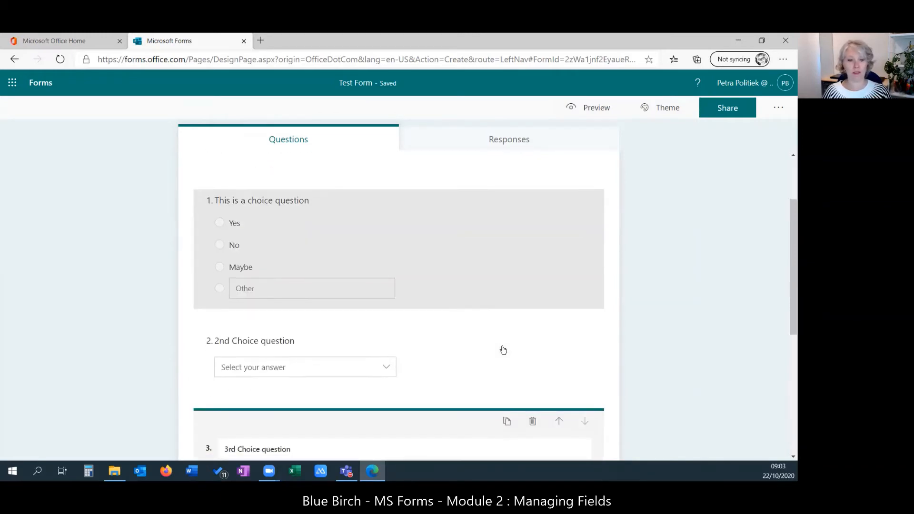
{"action": "left_click", "coordinate": [387, 369]}
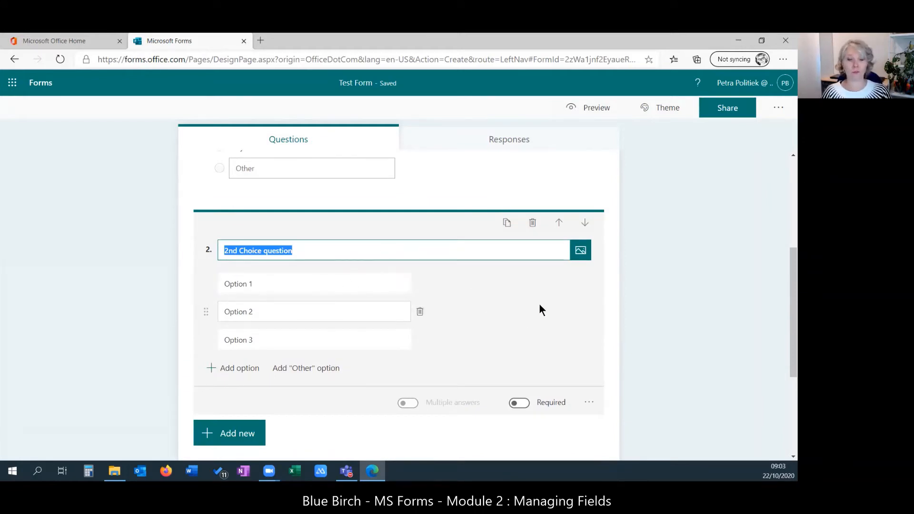
{"action": "scroll", "coordinate": [539, 307], "scroll_direction": "down", "scroll_amount": 4}
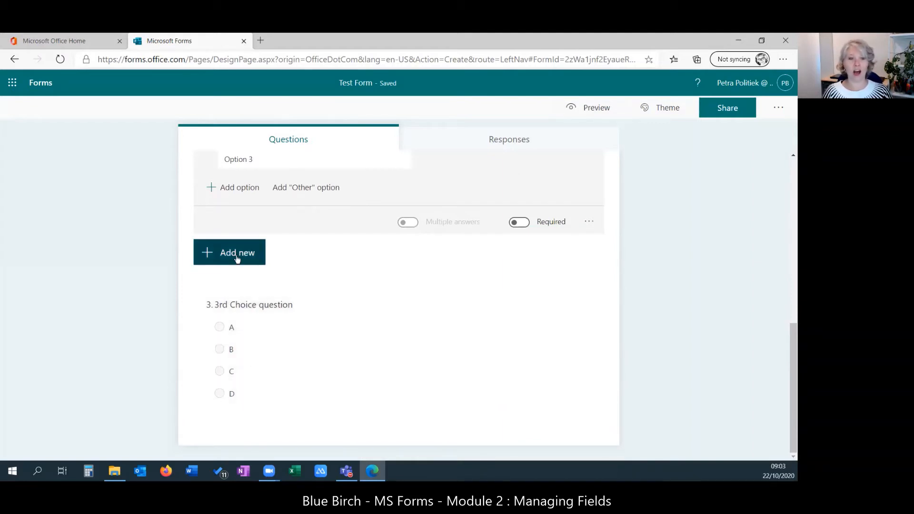
{"action": "left_click", "coordinate": [237, 255]}
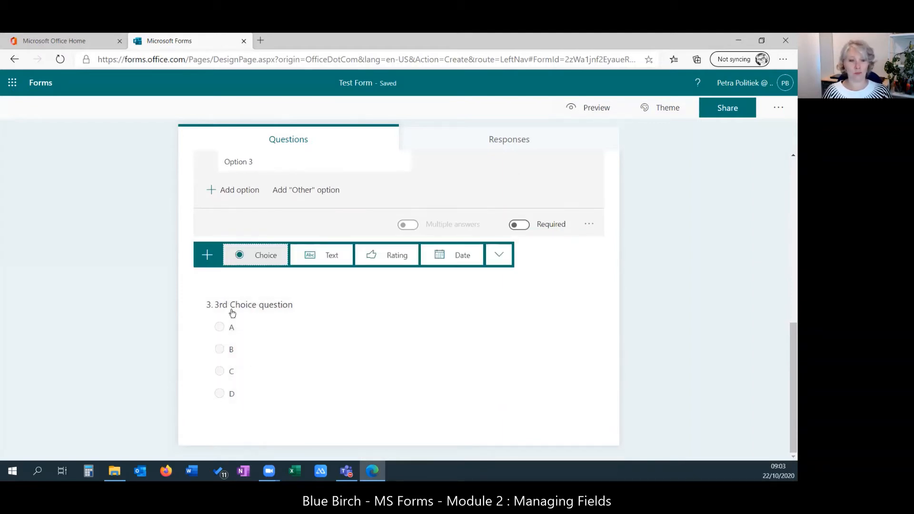
{"action": "scroll", "coordinate": [416, 333], "scroll_direction": "up", "scroll_amount": 4}
{"action": "scroll", "coordinate": [418, 323], "scroll_direction": "down", "scroll_amount": 2}
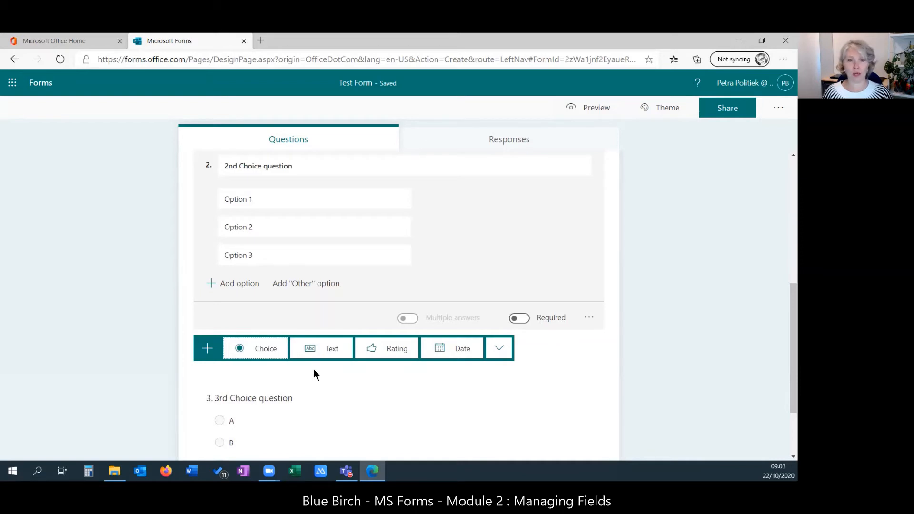
{"action": "left_click", "coordinate": [332, 350]}
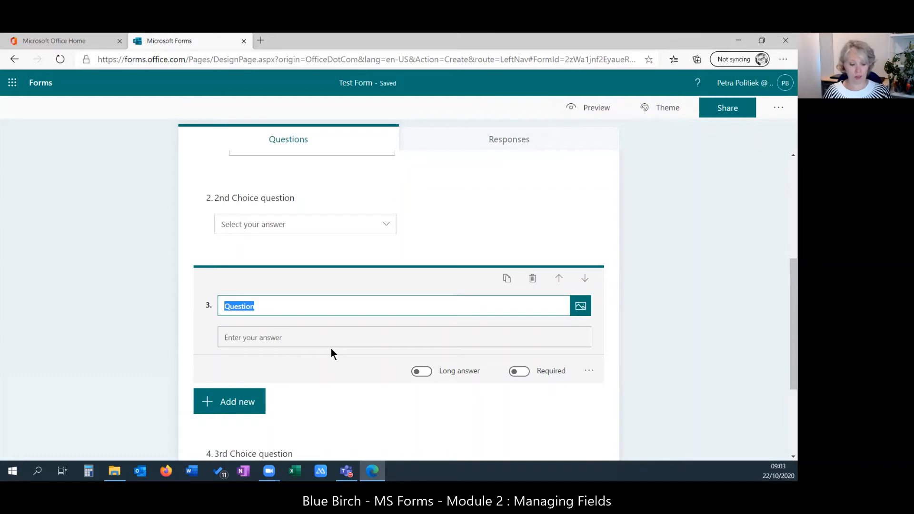
- Name the new text question 'Email' and finish editing its title
{"action": "type", "text": "Email"}
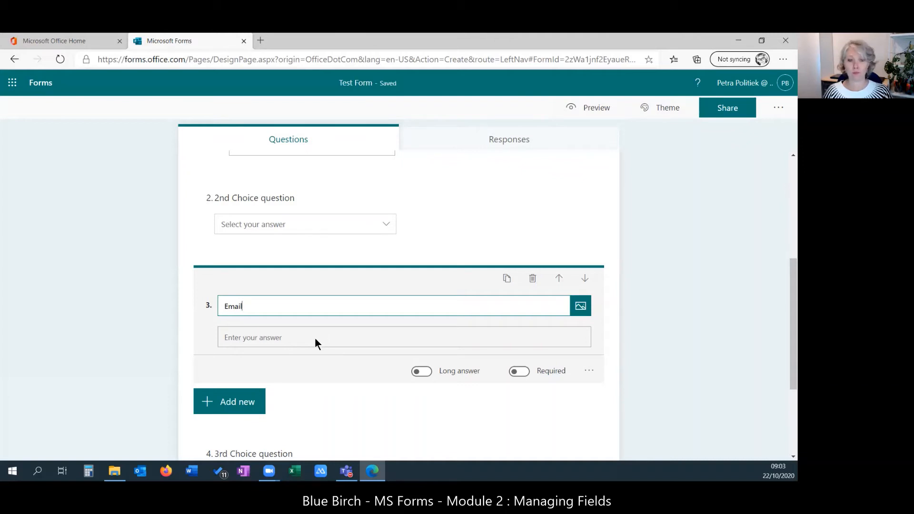
{"action": "left_click", "coordinate": [315, 338]}
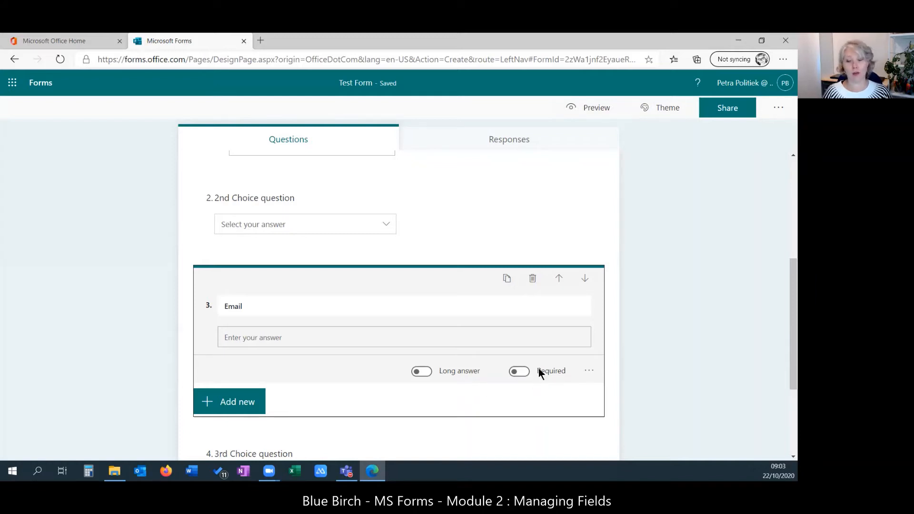
{"action": "left_click", "coordinate": [589, 372]}
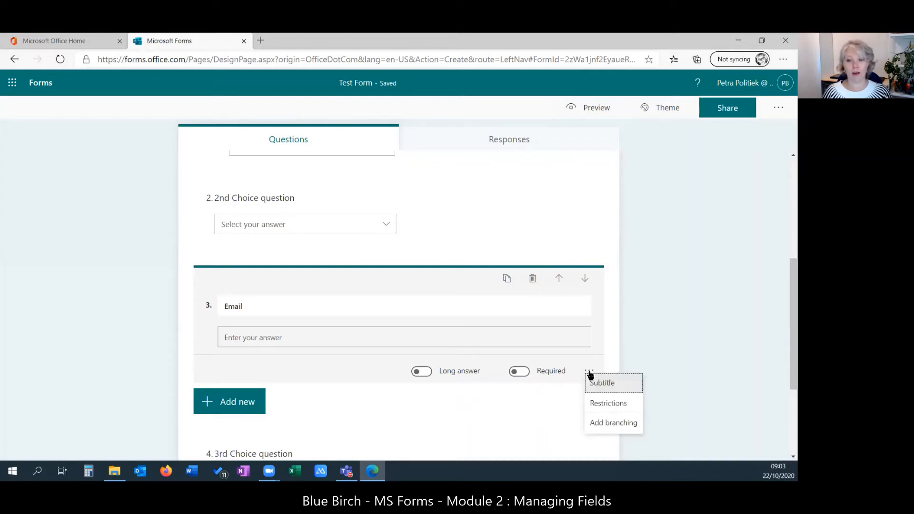
{"action": "left_click", "coordinate": [603, 404]}
{"action": "left_click", "coordinate": [376, 369]}
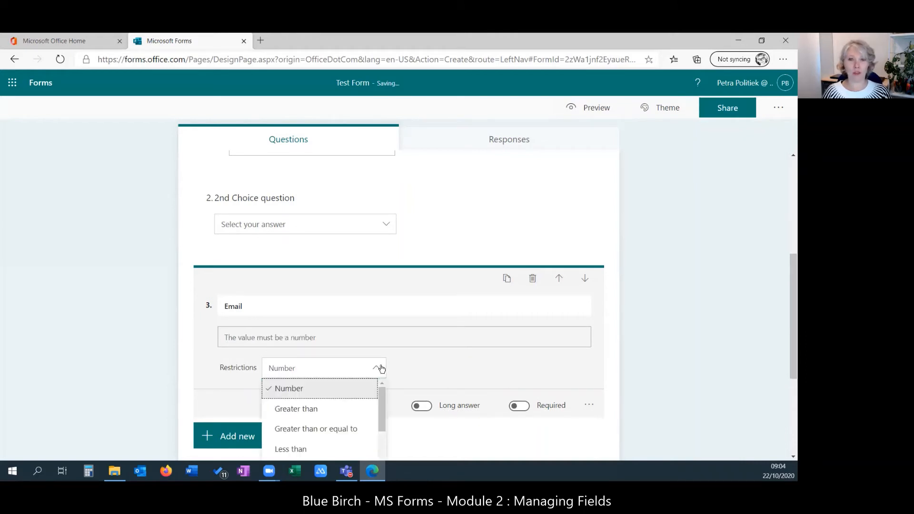
{"action": "scroll", "coordinate": [444, 358], "scroll_direction": "down", "scroll_amount": 1}
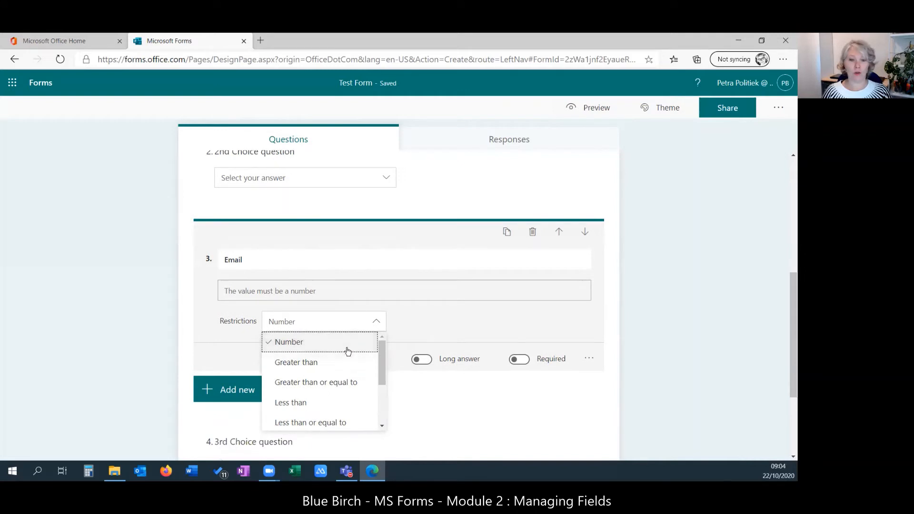
{"action": "left_click_drag", "start_coordinate": [382, 365], "coordinate": [382, 421]}
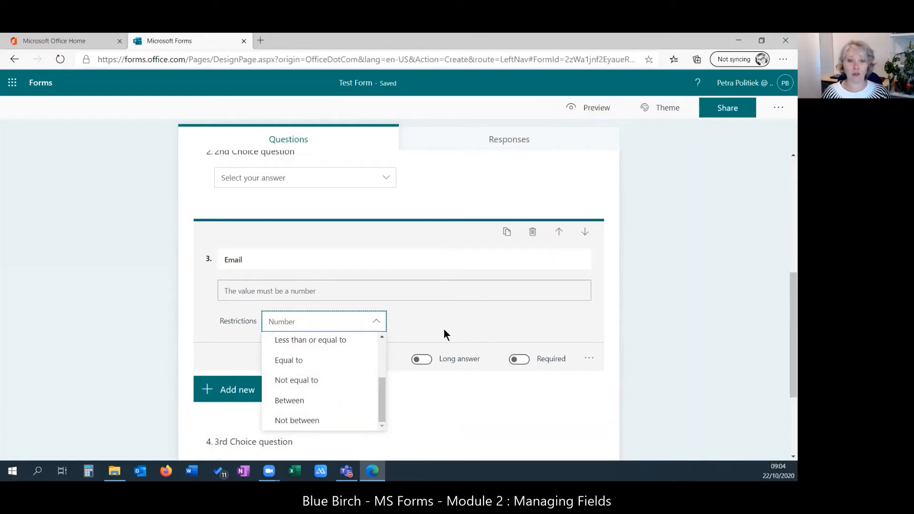
{"action": "left_click", "coordinate": [421, 316]}
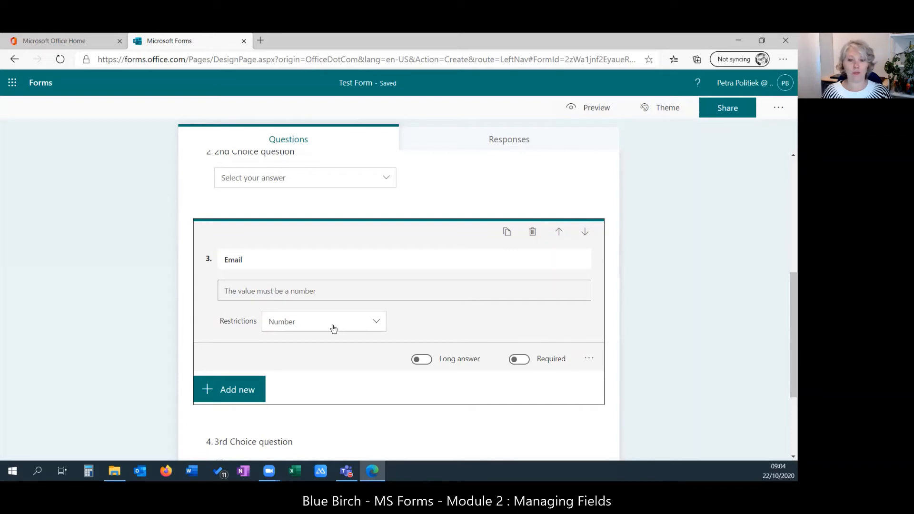
{"action": "left_click", "coordinate": [376, 322]}
{"action": "mouse_move", "coordinate": [382, 351]}
{"action": "left_mouse_down"}
{"action": "mouse_move", "coordinate": [380, 410]}
{"action": "mouse_move", "coordinate": [381, 337]}
{"action": "left_mouse_up"}
{"action": "left_click", "coordinate": [422, 315]}
{"action": "left_click", "coordinate": [589, 358]}
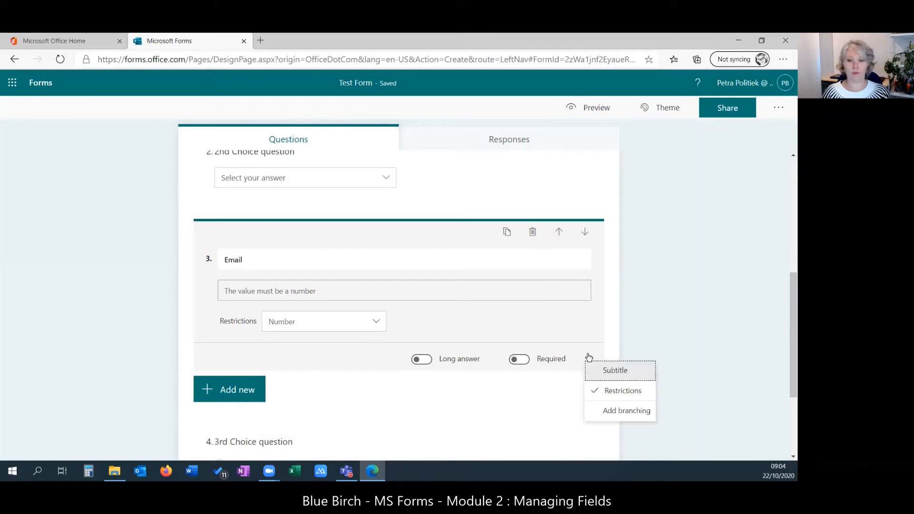
{"action": "left_click", "coordinate": [613, 393]}
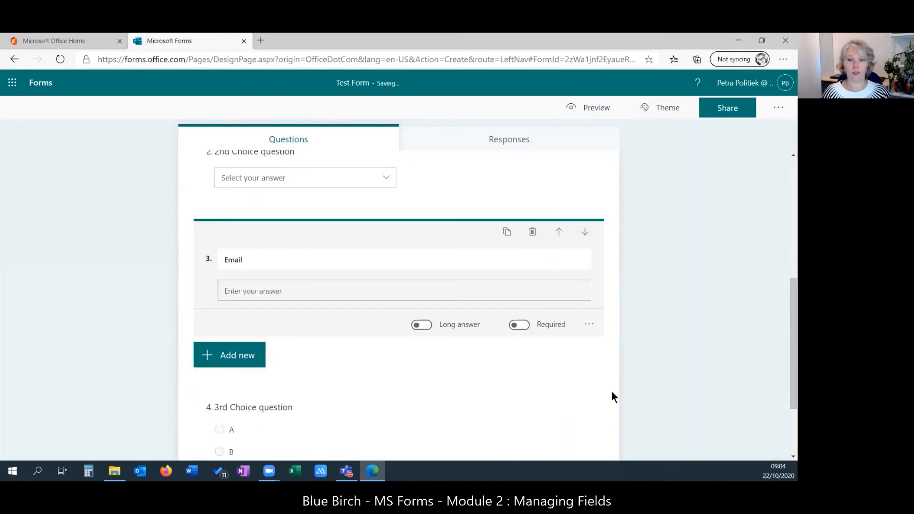
{"action": "left_click", "coordinate": [593, 327]}
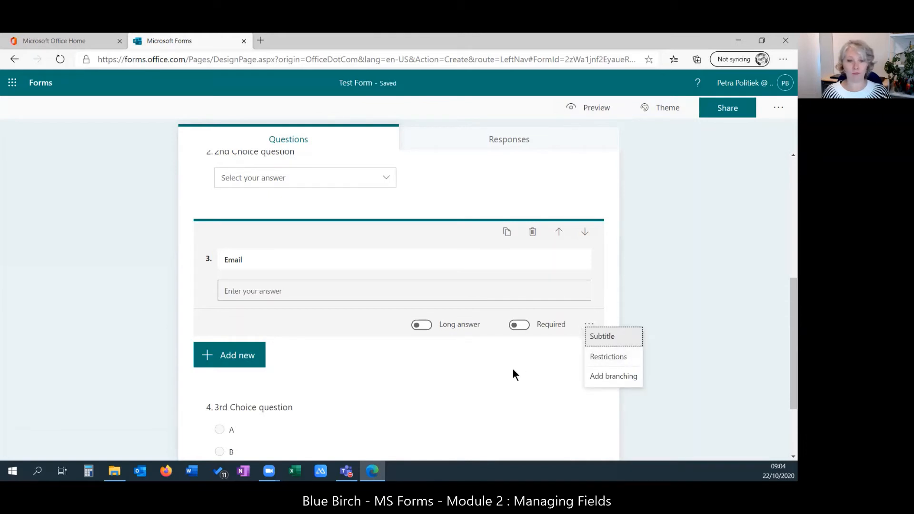
{"action": "left_click", "coordinate": [451, 370]}
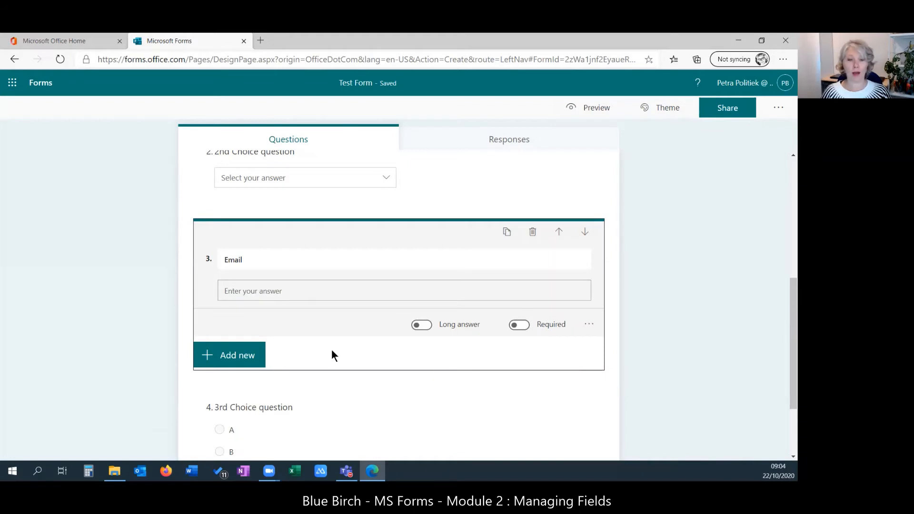
- Add a 5-star rating question 'Please rate this form', then a Date question as question 5
{"action": "left_click", "coordinate": [240, 355]}
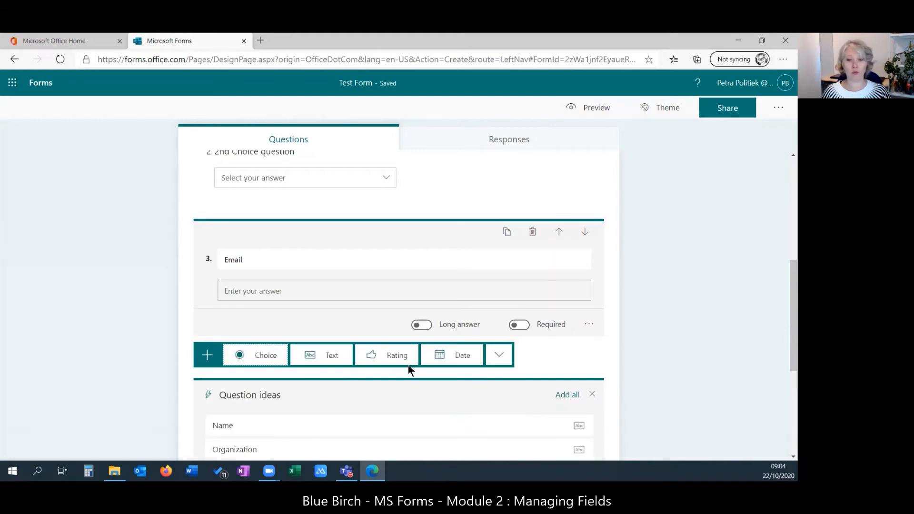
{"action": "left_click", "coordinate": [396, 355]}
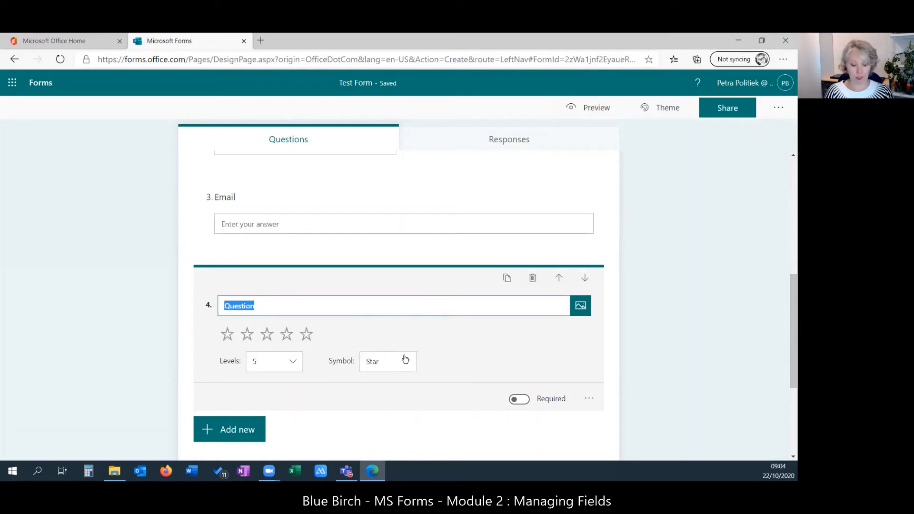
{"action": "type", "text": "Please rate th"}
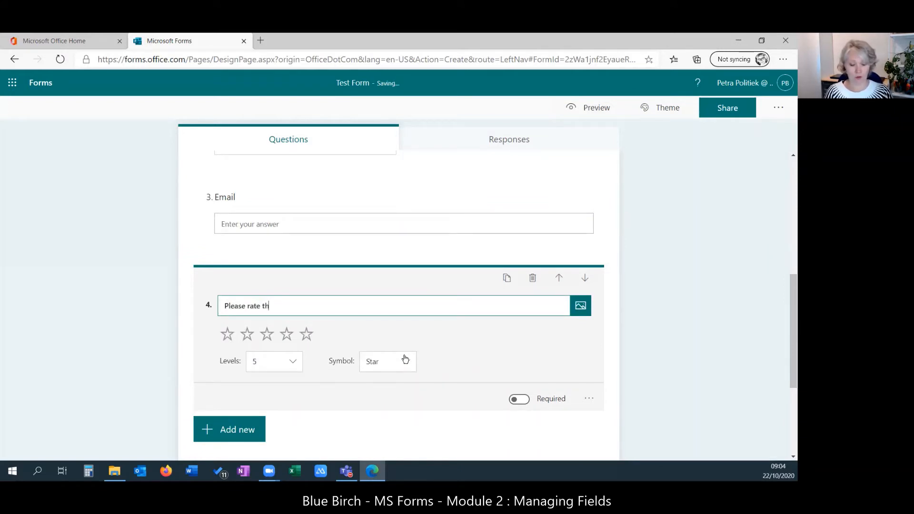
{"action": "type", "text": "is form"}
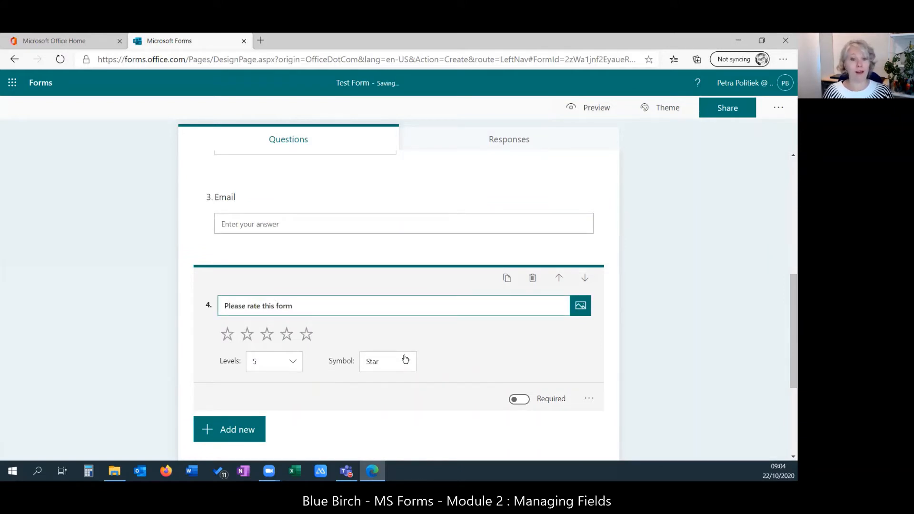
{"action": "left_click", "coordinate": [293, 361]}
{"action": "mouse_move", "coordinate": [296, 402]}
{"action": "left_mouse_down"}
{"action": "mouse_move", "coordinate": [298, 444]}
{"action": "mouse_move", "coordinate": [294, 392]}
{"action": "left_mouse_up"}
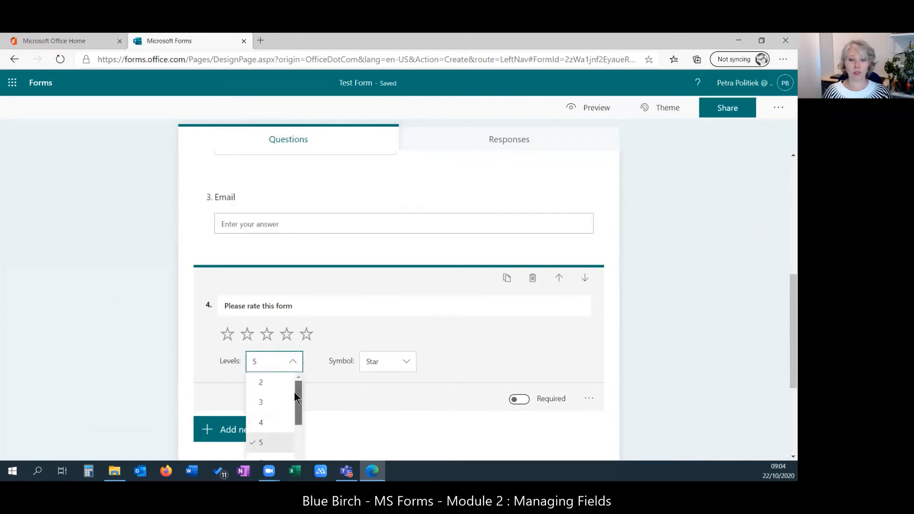
{"action": "left_click", "coordinate": [406, 365]}
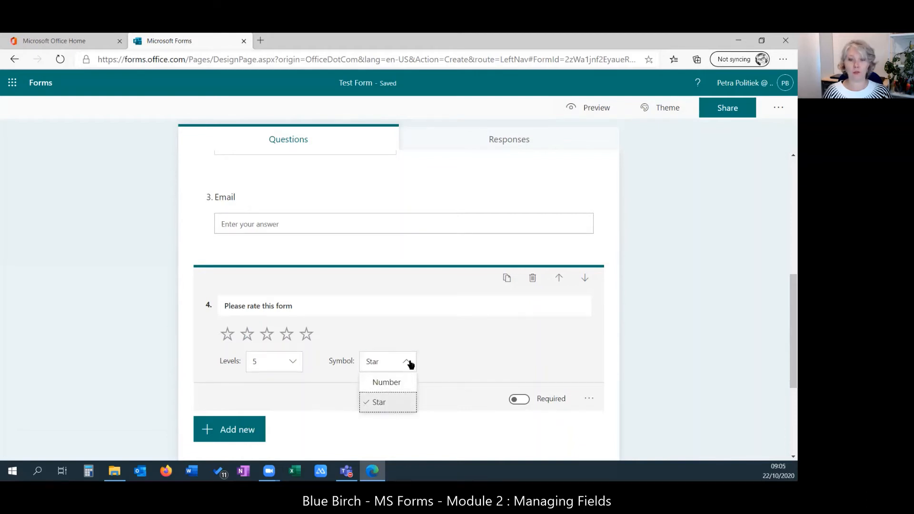
{"action": "left_click", "coordinate": [410, 365]}
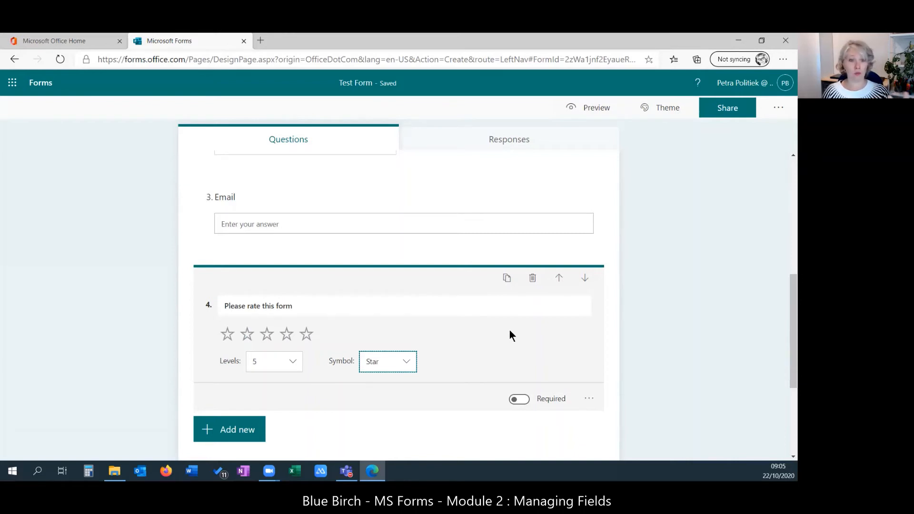
{"action": "left_click", "coordinate": [237, 434]}
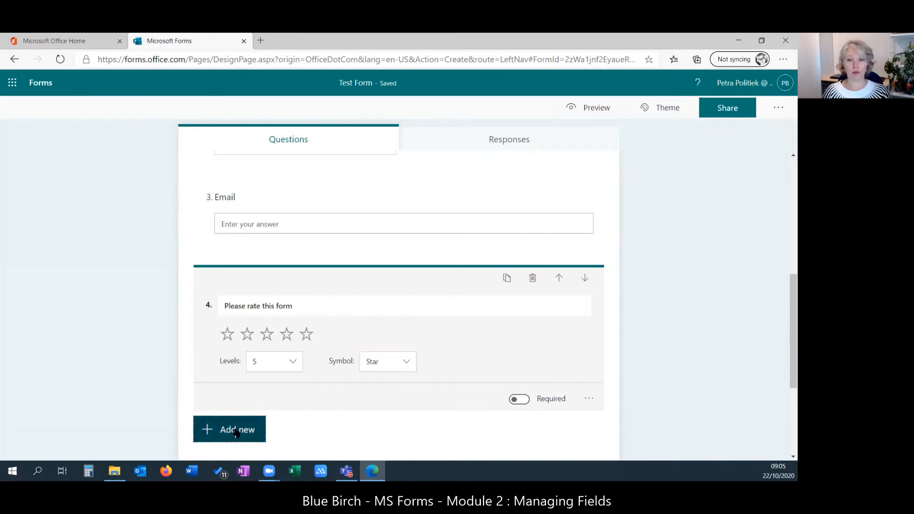
{"action": "left_click", "coordinate": [455, 430]}
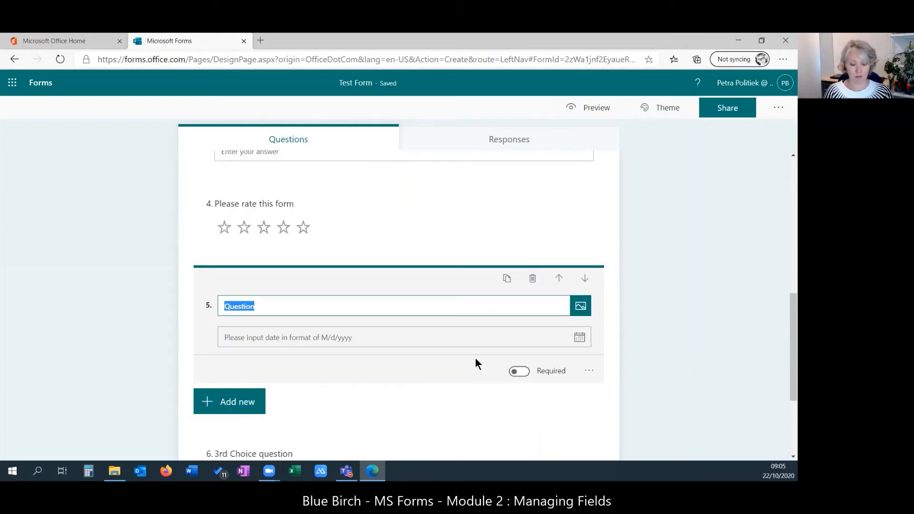
- Title the date question 'Please select a date', correcting the 'sselect' typo via spelling suggestions
{"action": "type", "text": "Please sse"}
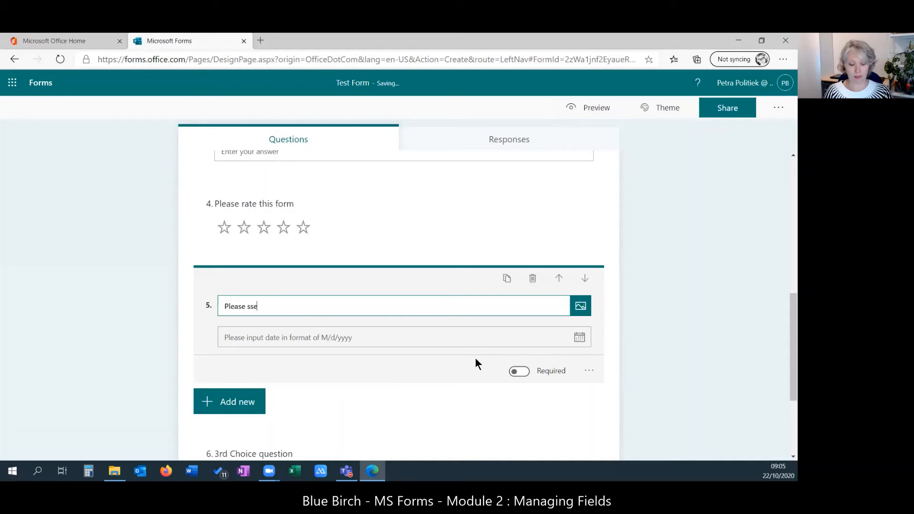
{"action": "type", "text": "lect a date"}
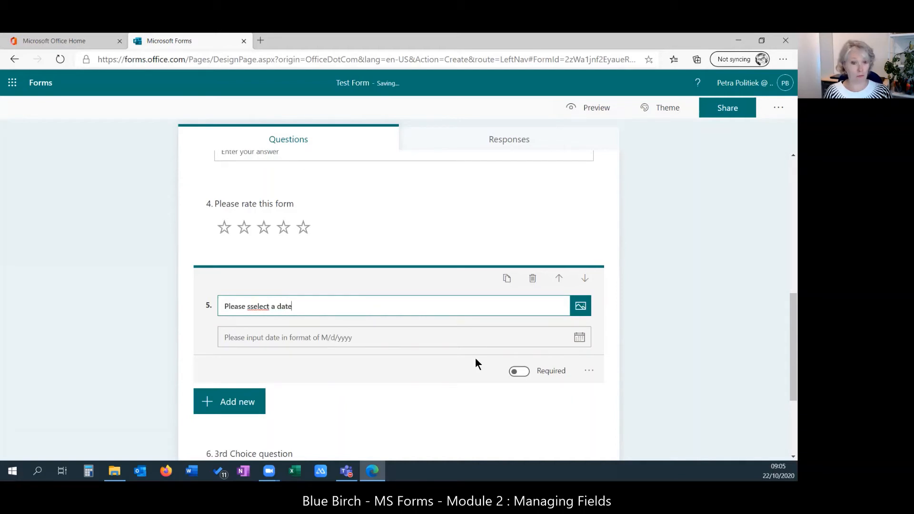
{"action": "right_click", "coordinate": [257, 307]}
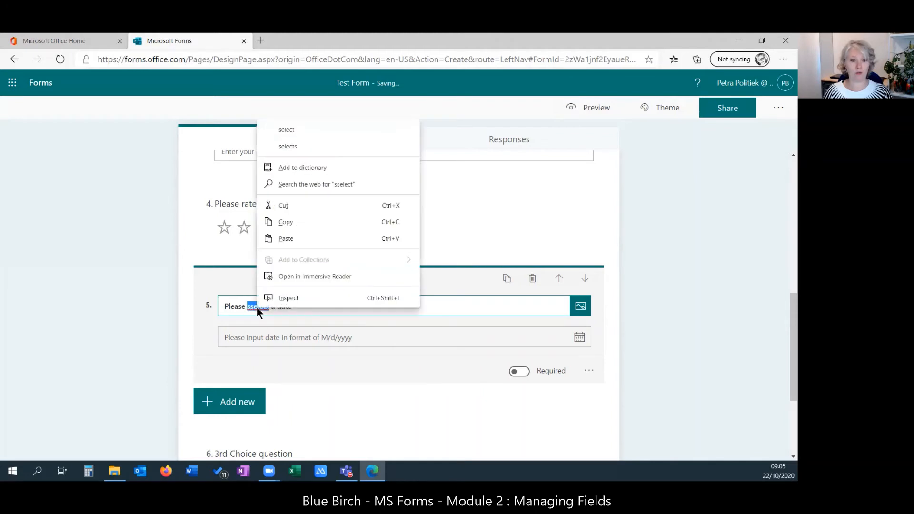
{"action": "left_click", "coordinate": [297, 129]}
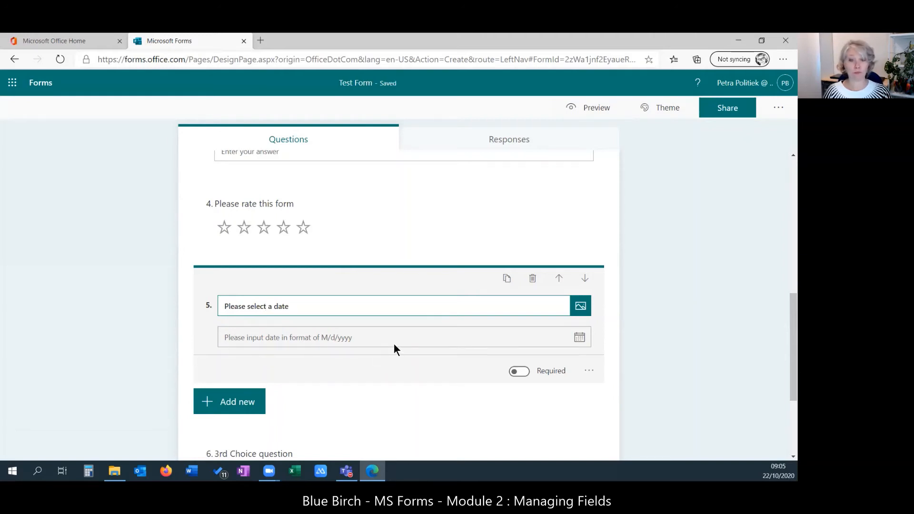
- Start a new question after question 5 and reveal the extra question types
{"action": "scroll", "coordinate": [393, 345], "scroll_direction": "down", "scroll_amount": 1}
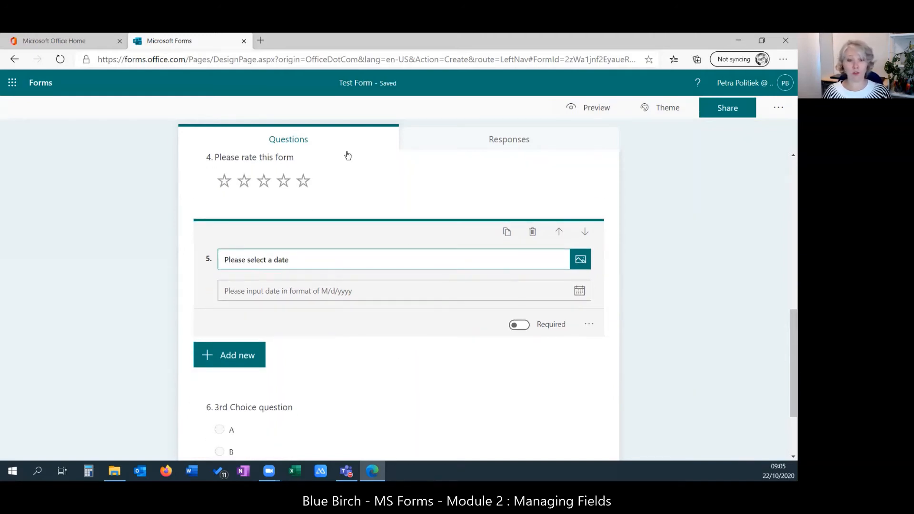
{"action": "left_click", "coordinate": [246, 361]}
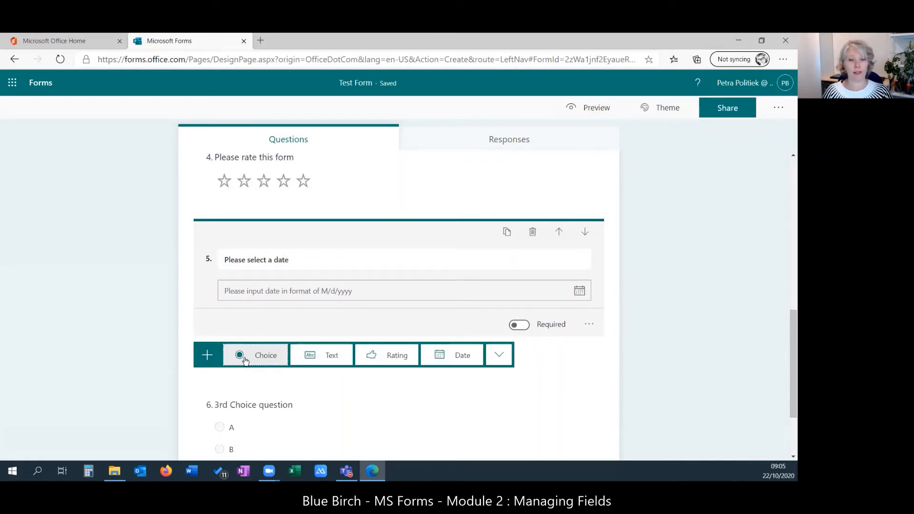
{"action": "left_click", "coordinate": [499, 360]}
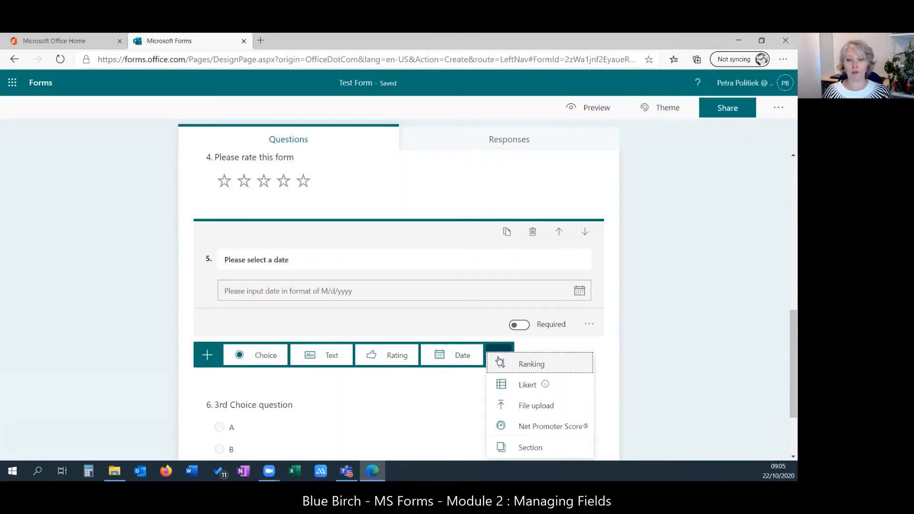
- Add a Ranking question titled 'Please rank these colours'
{"action": "left_click", "coordinate": [559, 369]}
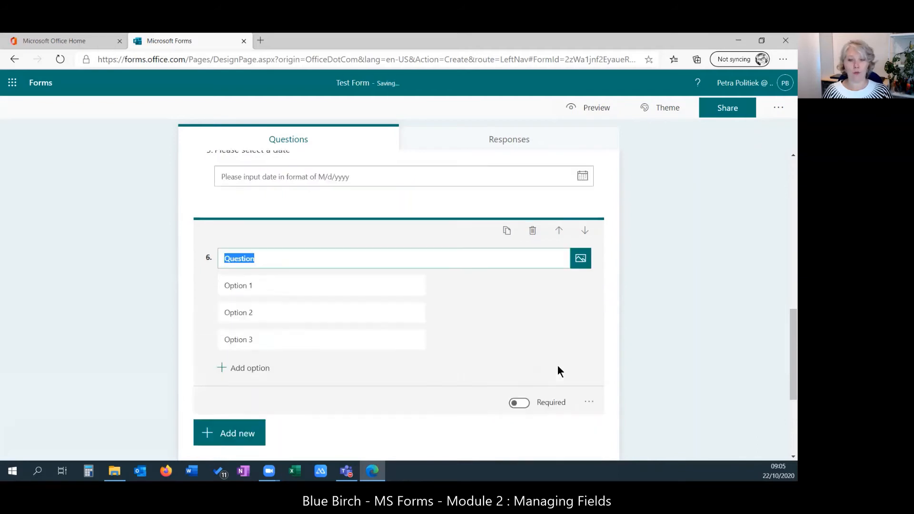
{"action": "scroll", "coordinate": [574, 367], "scroll_direction": "up", "scroll_amount": 15}
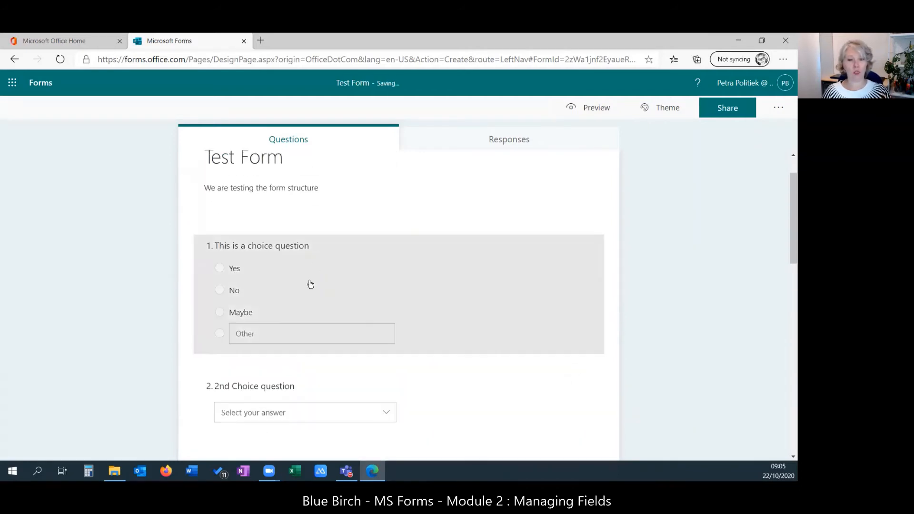
{"action": "scroll", "coordinate": [461, 316], "scroll_direction": "down", "scroll_amount": 2}
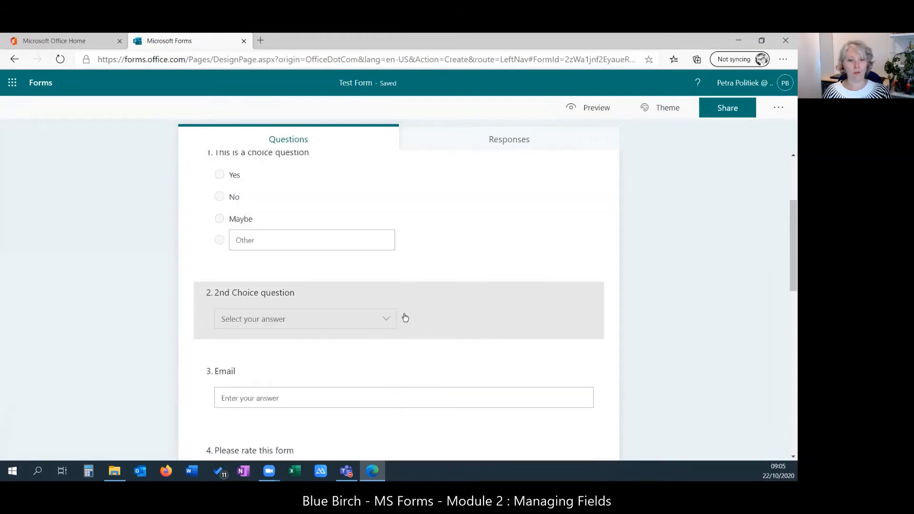
{"action": "scroll", "coordinate": [450, 320], "scroll_direction": "down", "scroll_amount": 3}
{"action": "scroll", "coordinate": [453, 322], "scroll_direction": "down", "scroll_amount": 5}
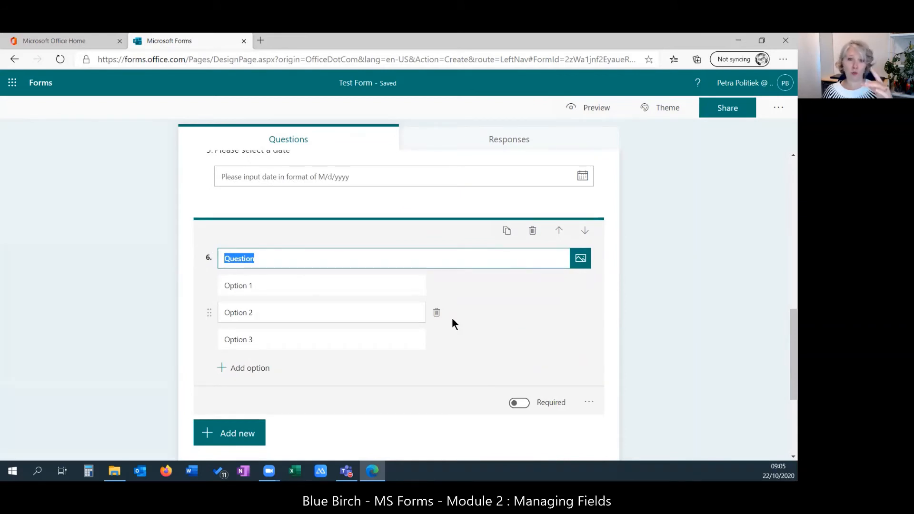
{"action": "type", "text": "Pl"}
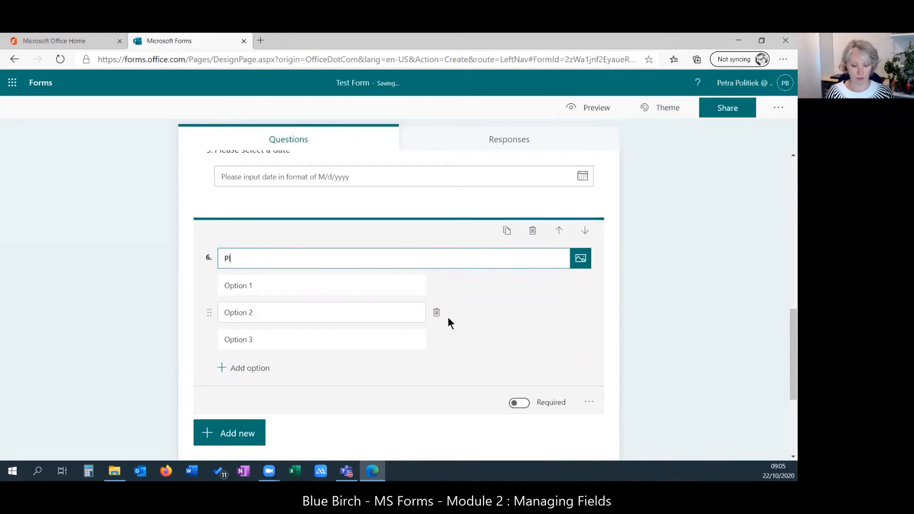
{"action": "type", "text": "ease rank th"}
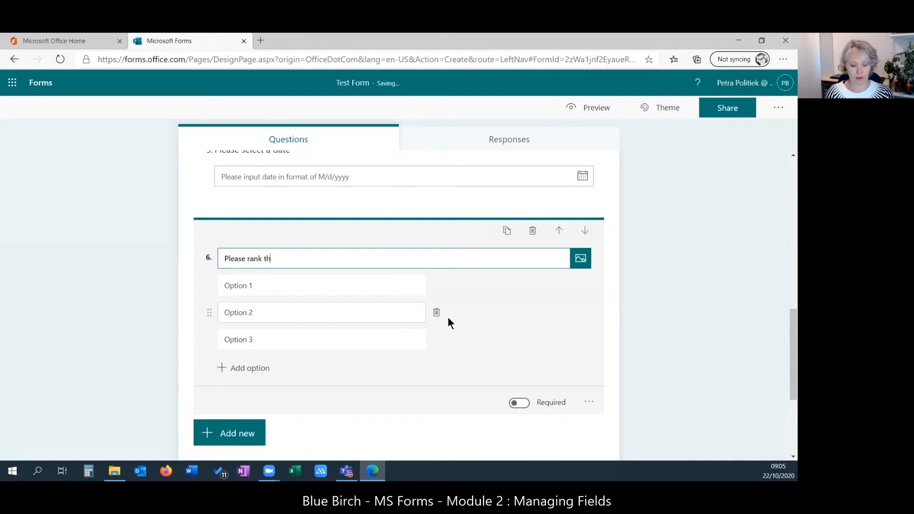
{"action": "type", "text": "ese colours"}
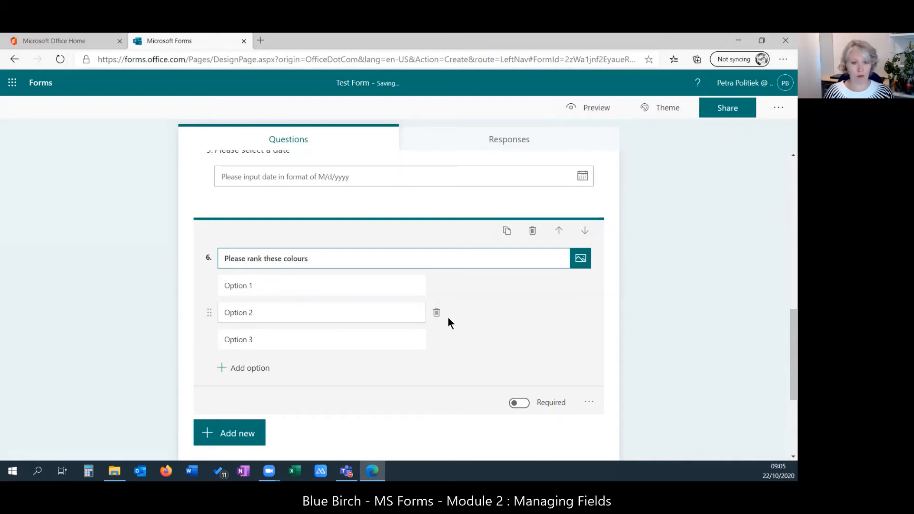
- Enter ranking options Blue, red and Yellow, and add a fourth option Green
{"action": "left_click", "coordinate": [351, 294]}
{"action": "type", "text": "B"}
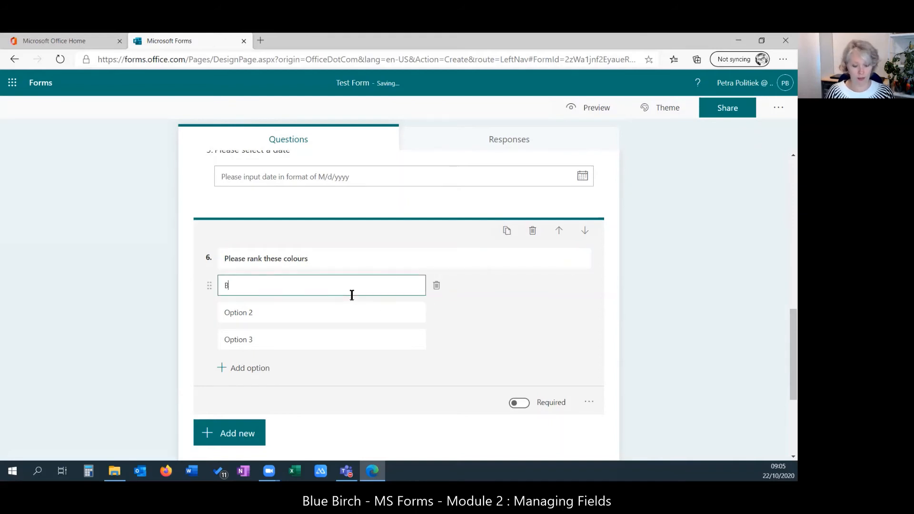
{"action": "type", "text": "lue"}
{"action": "key", "text": "Tab"}
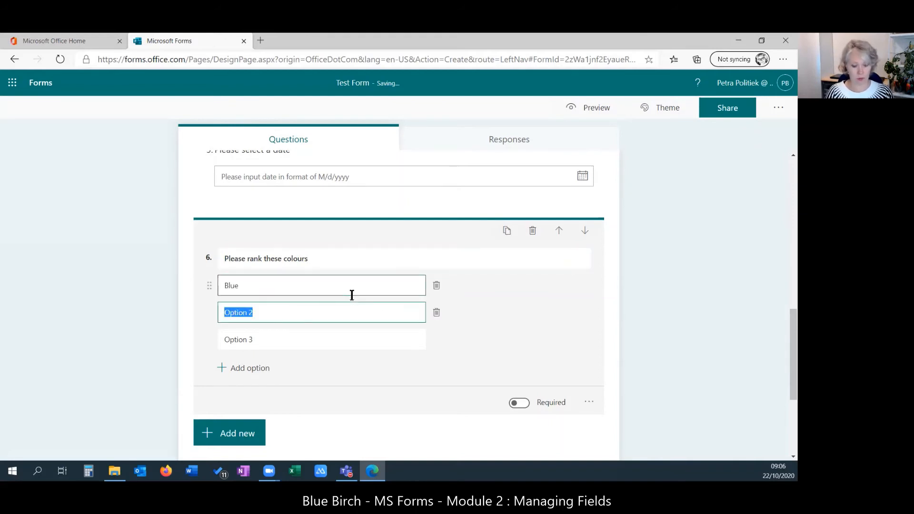
{"action": "type", "text": "R"}
{"action": "key", "text": "BackSpace"}
{"action": "type", "text": "red"}
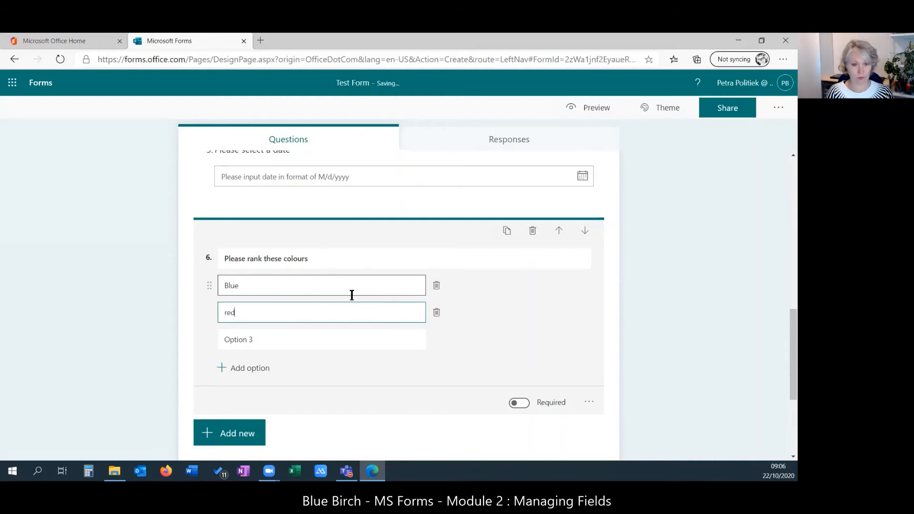
{"action": "key", "text": "Tab"}
{"action": "type", "text": "Yellow"}
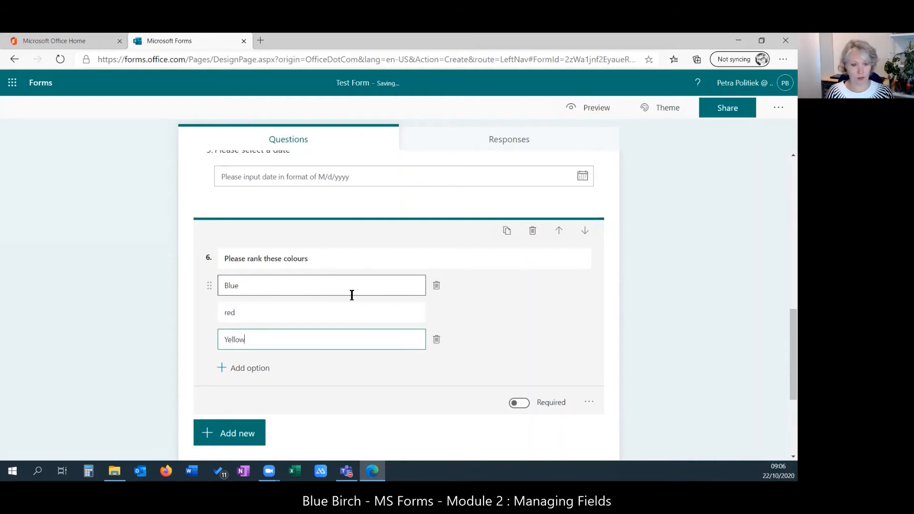
{"action": "key", "text": "Tab"}
{"action": "key", "text": "Tab"}
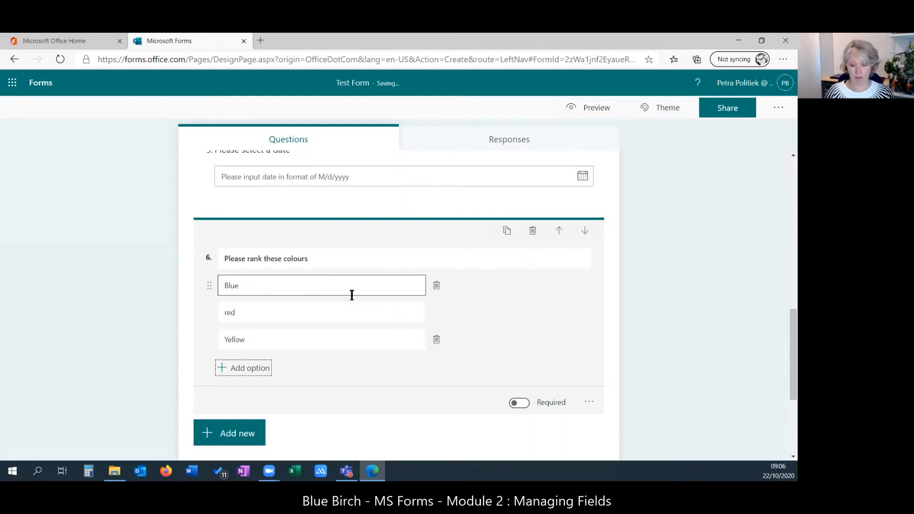
{"action": "key", "text": "Return"}
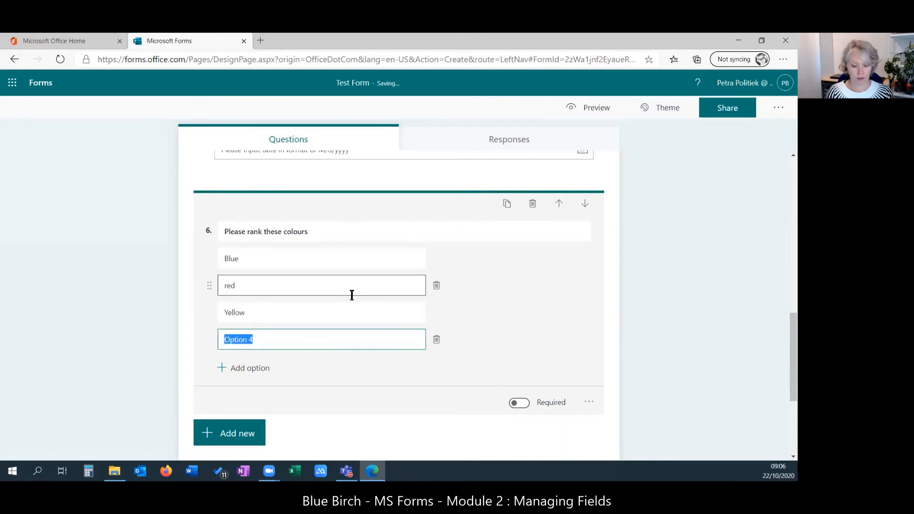
{"action": "type", "text": "Green"}
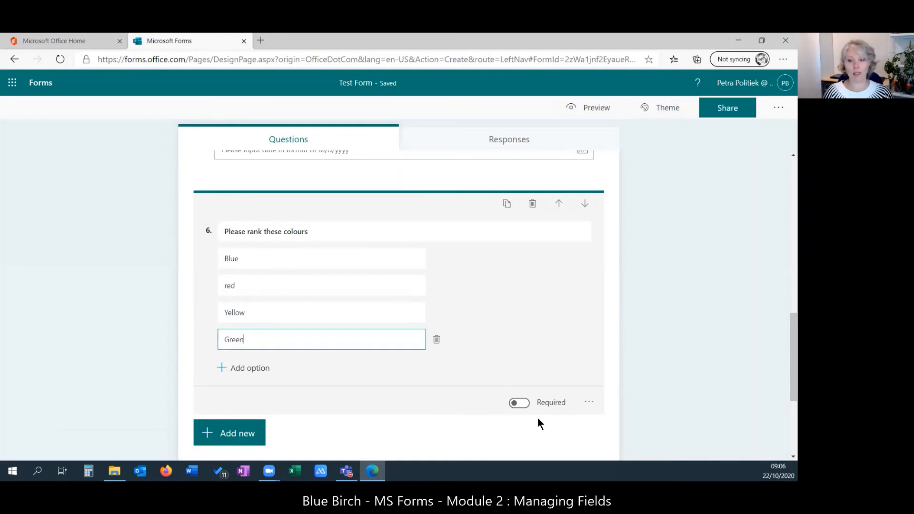
{"action": "left_click", "coordinate": [588, 404]}
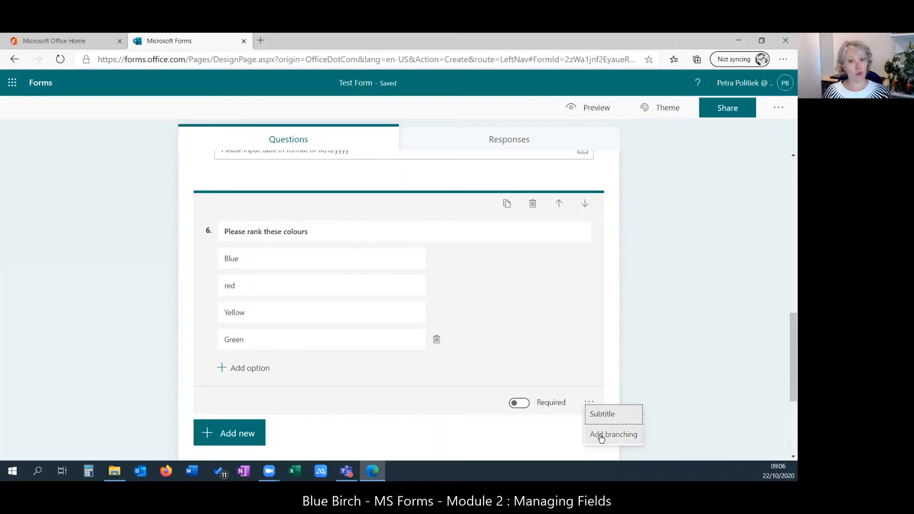
- Insert a Likert question below the colour ranking, titled 'This the Likert', keeping Statement 1 and 2
{"action": "left_click", "coordinate": [243, 434]}
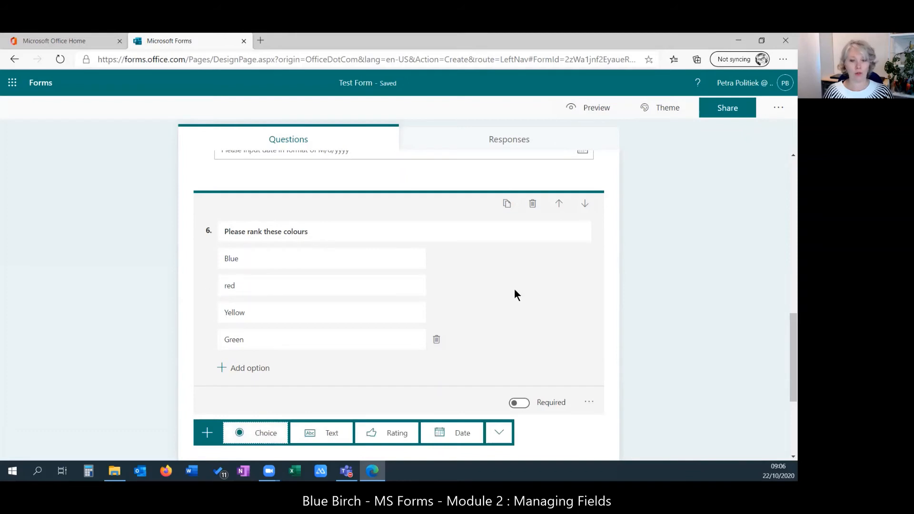
{"action": "scroll", "coordinate": [515, 290], "scroll_direction": "down", "scroll_amount": 2}
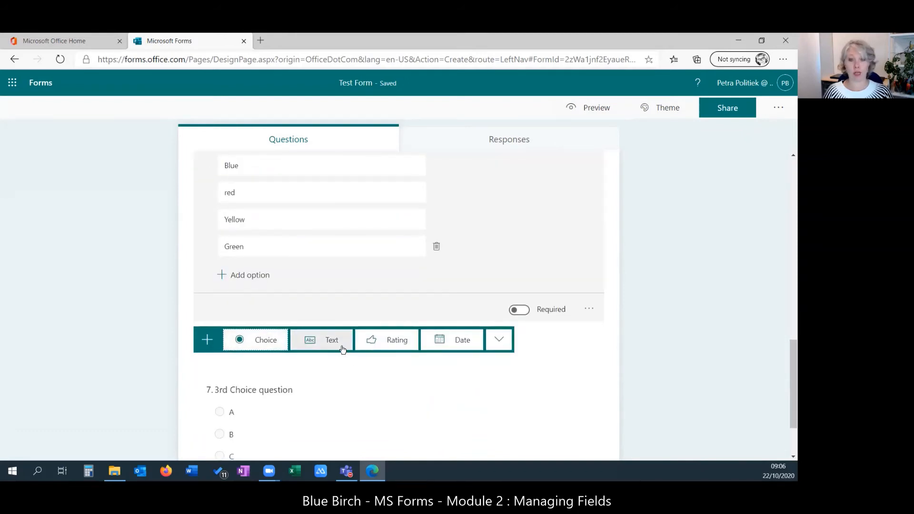
{"action": "left_click", "coordinate": [506, 344]}
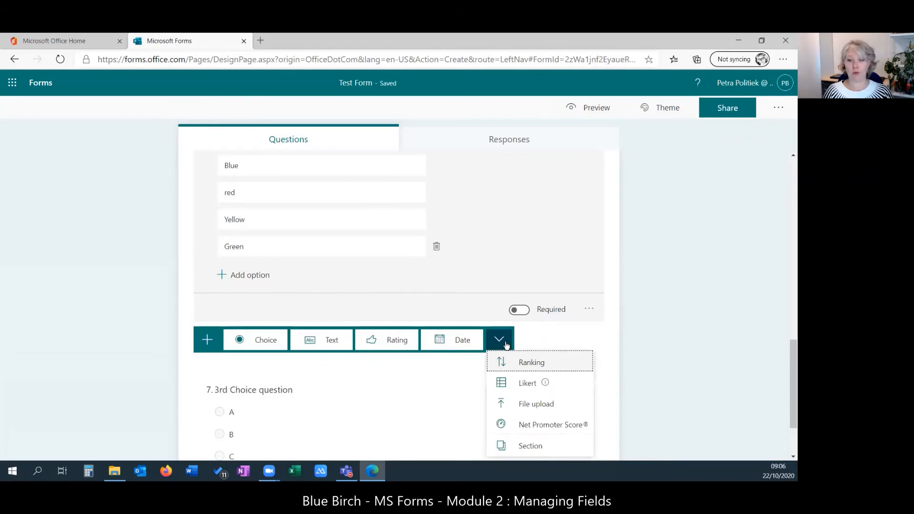
{"action": "left_click", "coordinate": [521, 384]}
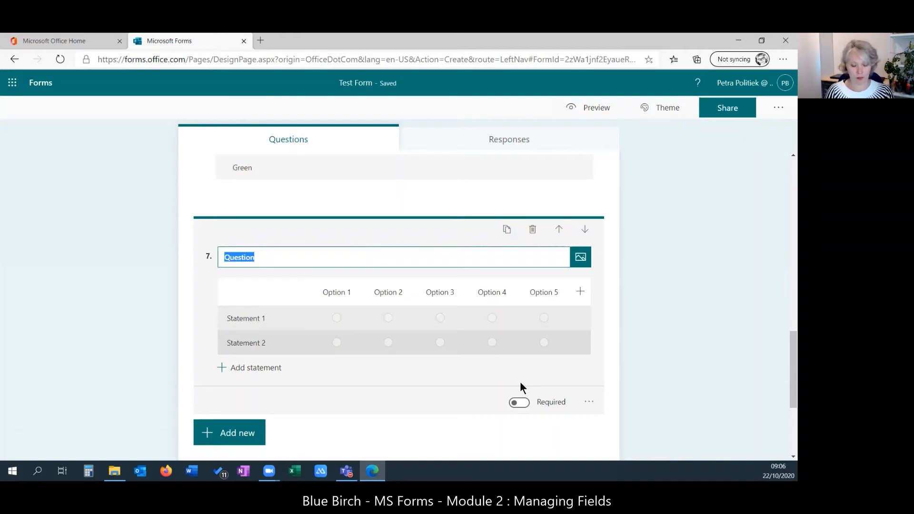
{"action": "type", "text": "This the L"}
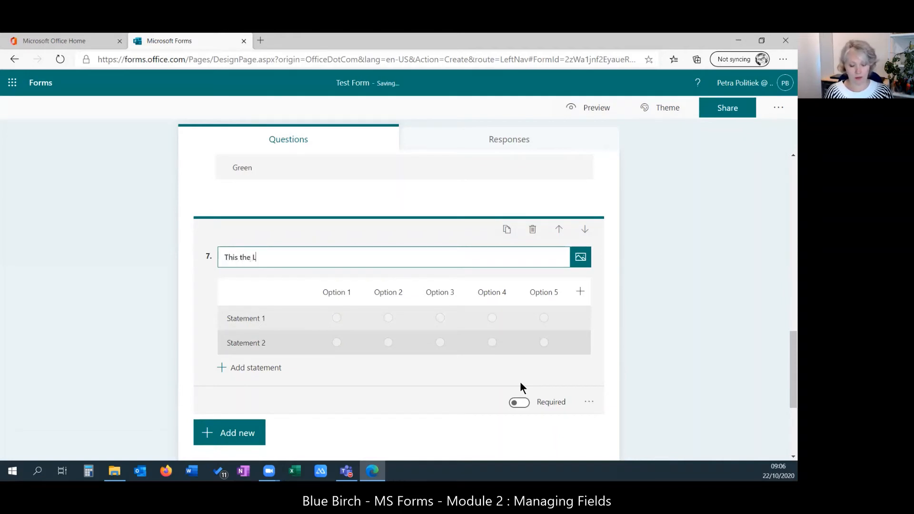
{"action": "type", "text": "ikert"}
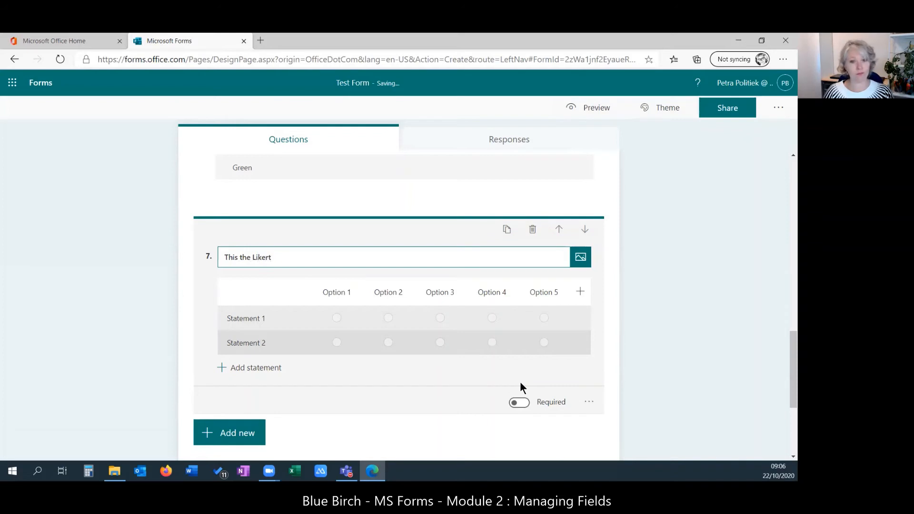
{"action": "key", "text": "Tab"}
{"action": "left_click", "coordinate": [262, 322]}
{"action": "left_click", "coordinate": [259, 340]}
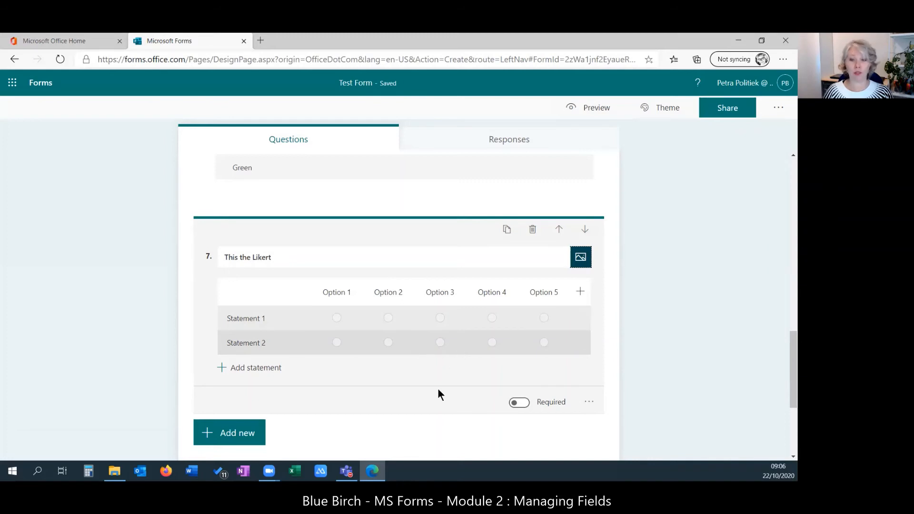
{"action": "left_click", "coordinate": [589, 403]}
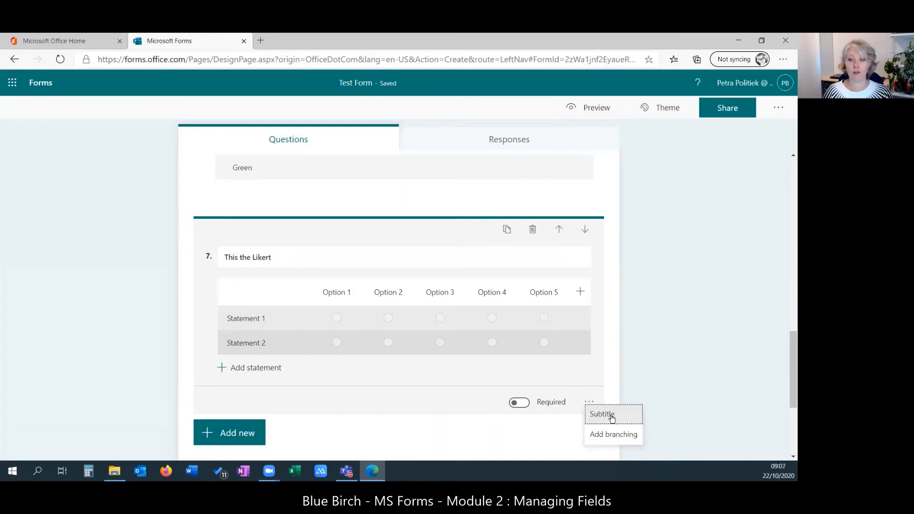
{"action": "left_click", "coordinate": [243, 435]}
{"action": "left_click", "coordinate": [509, 431]}
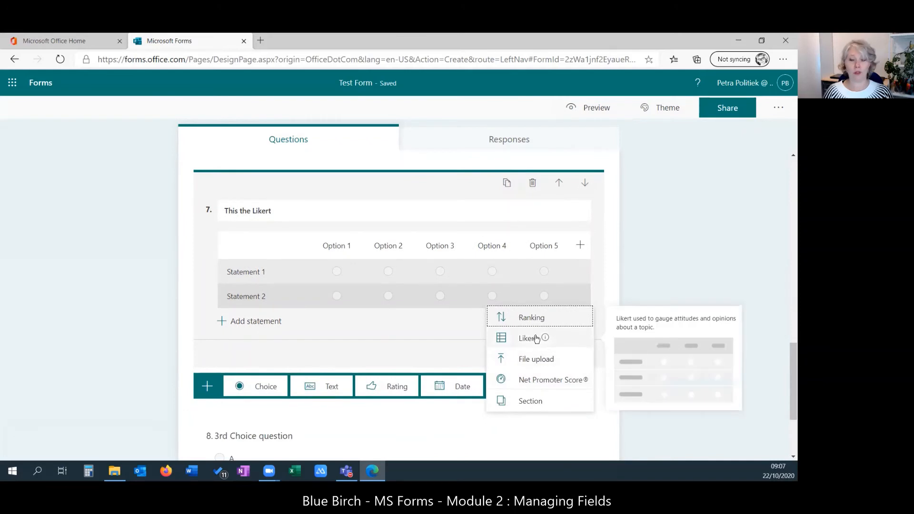
{"action": "left_click", "coordinate": [532, 360]}
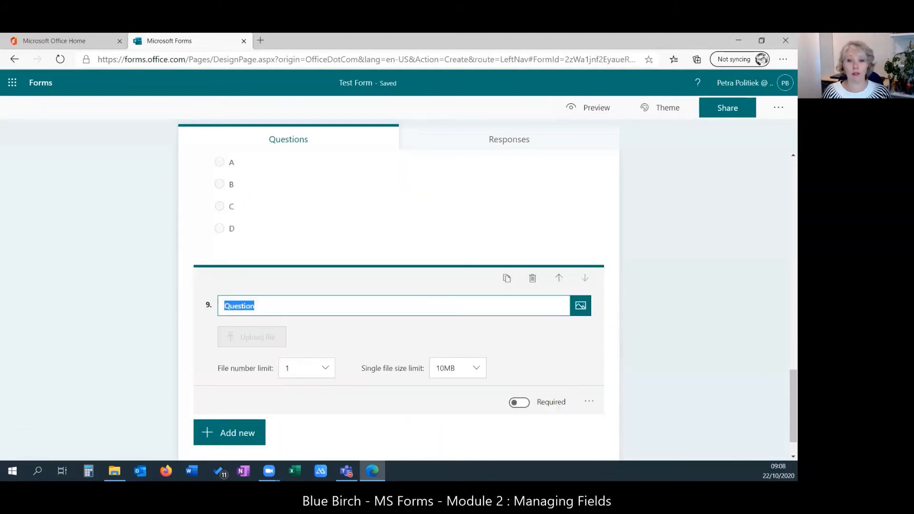
{"action": "scroll", "coordinate": [726, 305], "scroll_direction": "down", "scroll_amount": 1}
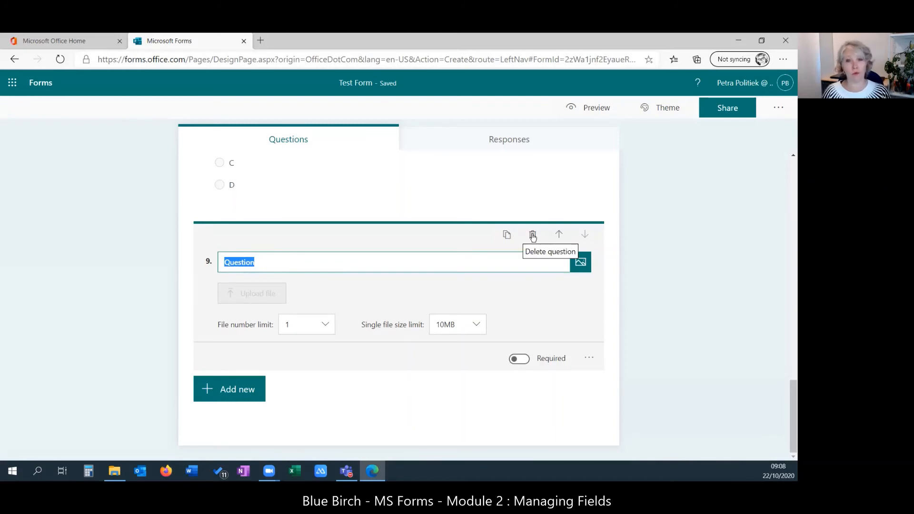
{"action": "left_click", "coordinate": [533, 235]}
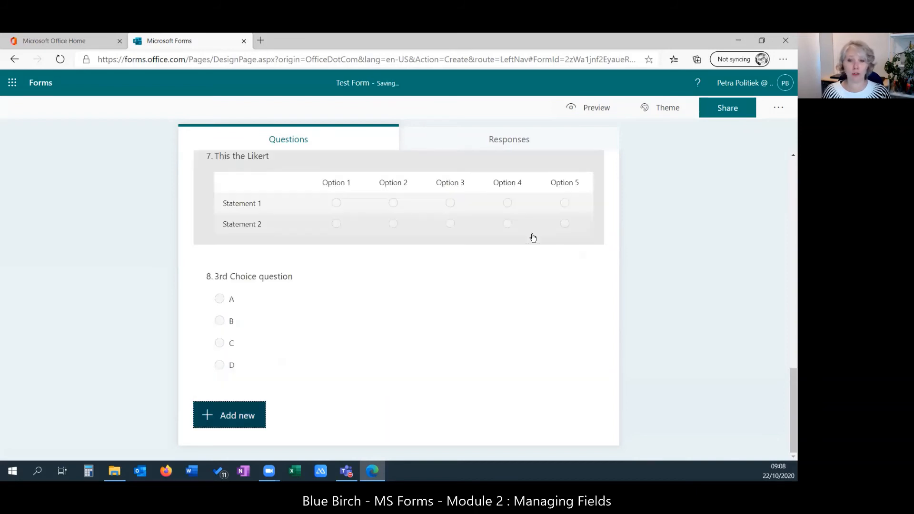
- Insert Net Promoter Score question 9, 'How likely are you to recommend us to a friend or colleague?', rated 0–10
{"action": "left_click", "coordinate": [245, 416]}
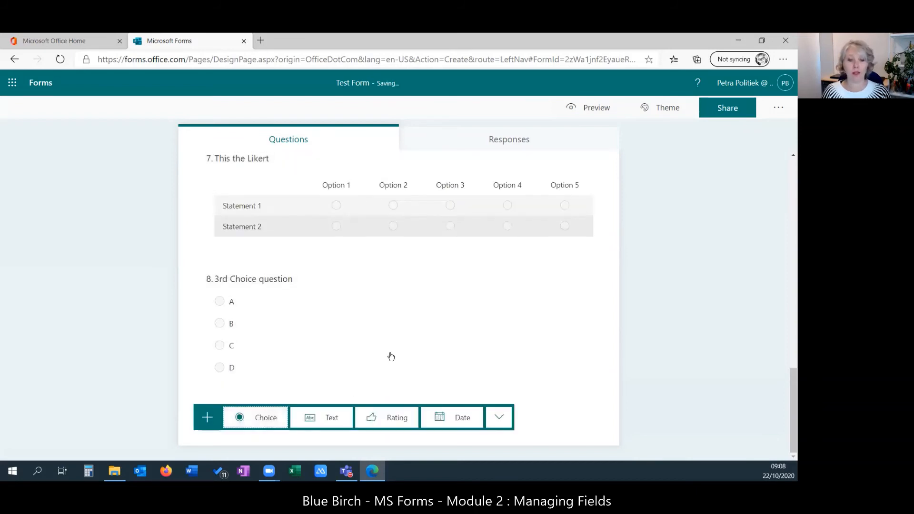
{"action": "left_click", "coordinate": [508, 420]}
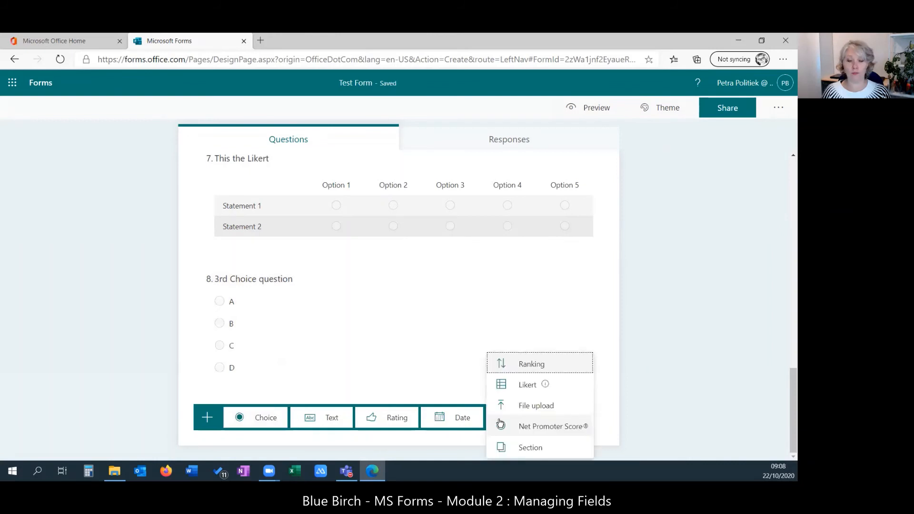
{"action": "mouse_move", "coordinate": [555, 381]}
{"action": "left_click", "coordinate": [565, 428]}
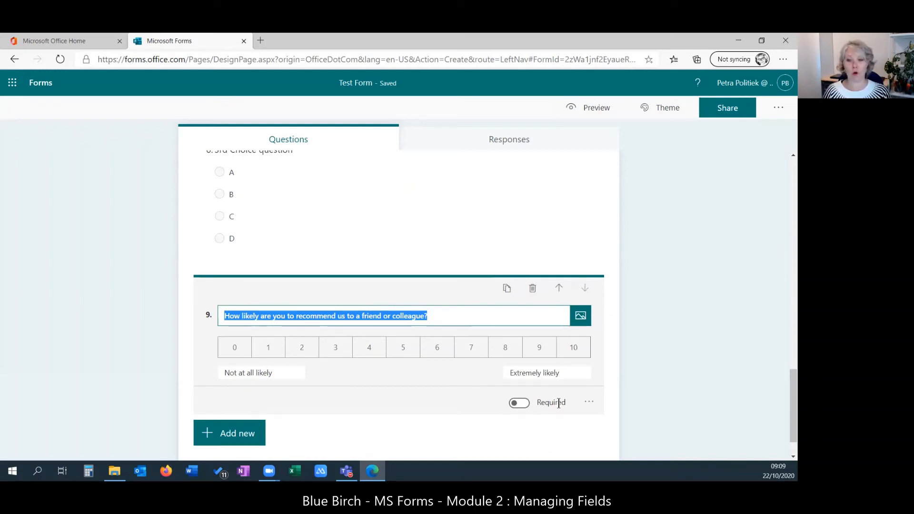
{"action": "left_click", "coordinate": [587, 403]}
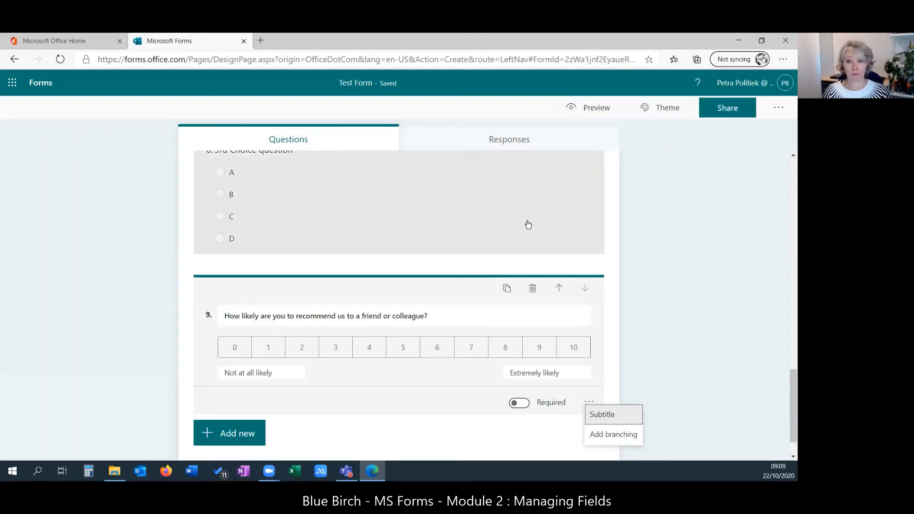
{"action": "scroll", "coordinate": [529, 224], "scroll_direction": "up", "scroll_amount": 10}
{"action": "scroll", "coordinate": [529, 224], "scroll_direction": "up", "scroll_amount": 8}
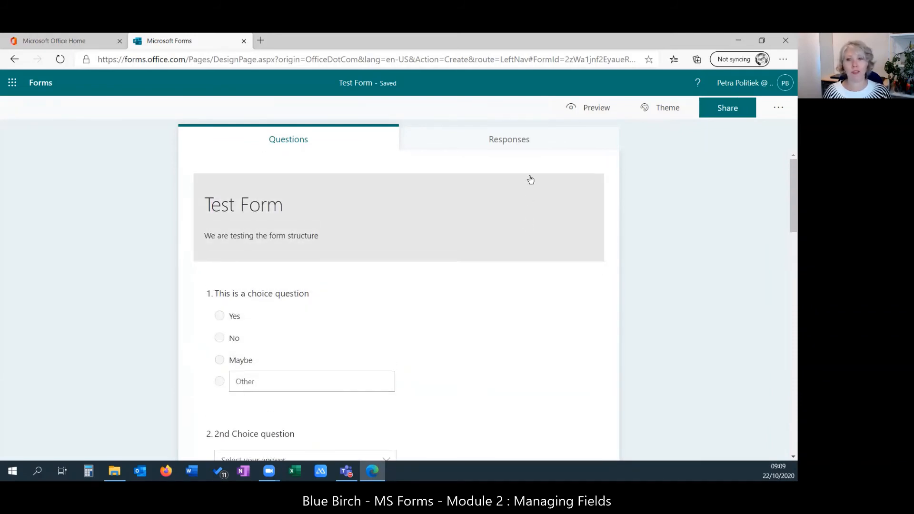
- Preview the form and answer question 1 with Other: 'this my answer'
{"action": "left_click", "coordinate": [592, 109]}
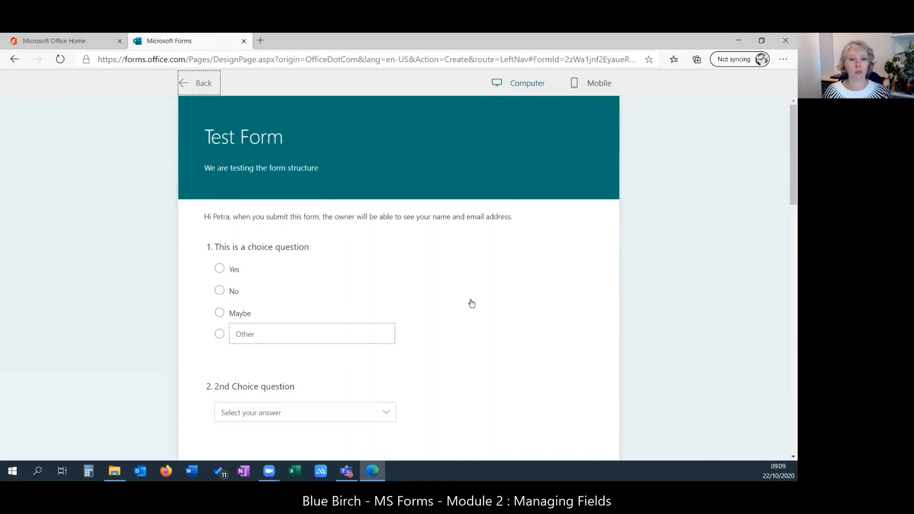
{"action": "left_click", "coordinate": [219, 290]}
{"action": "left_click", "coordinate": [218, 266]}
{"action": "left_click", "coordinate": [218, 294]}
{"action": "left_click", "coordinate": [219, 333]}
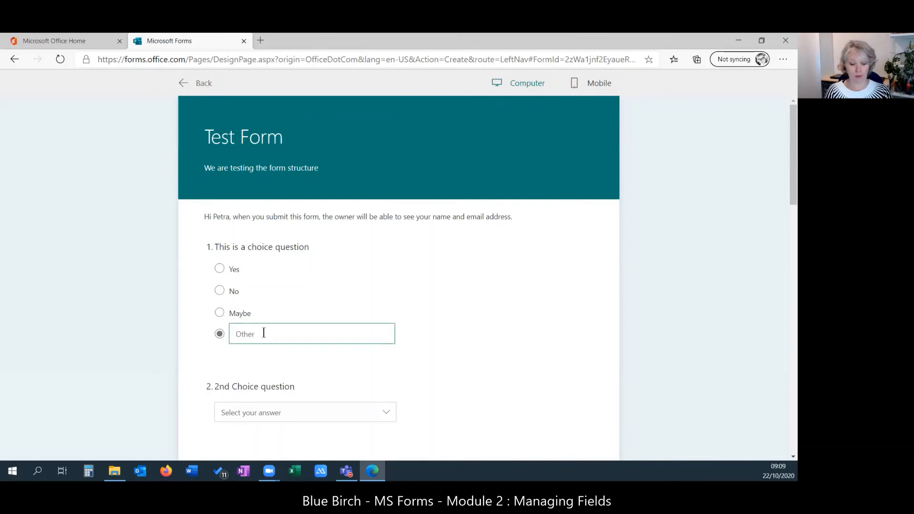
{"action": "type", "text": "this my ans"}
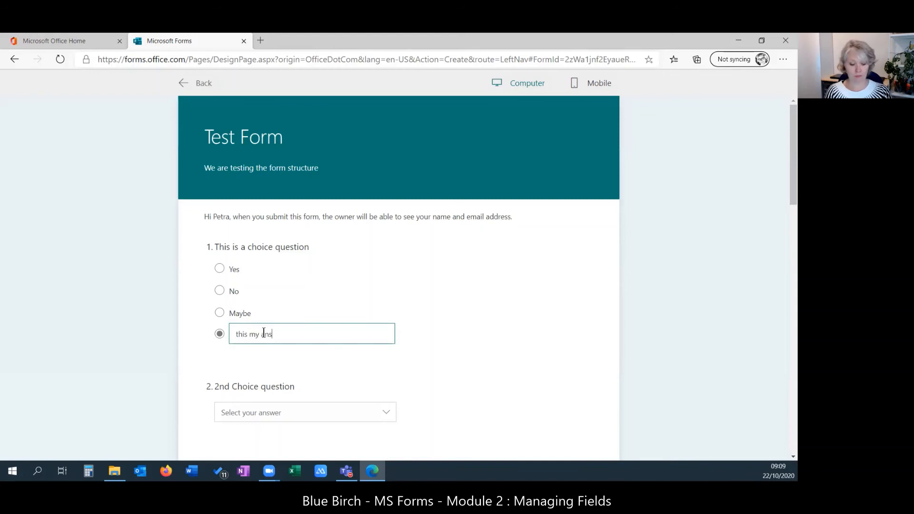
{"action": "type", "text": "wer"}
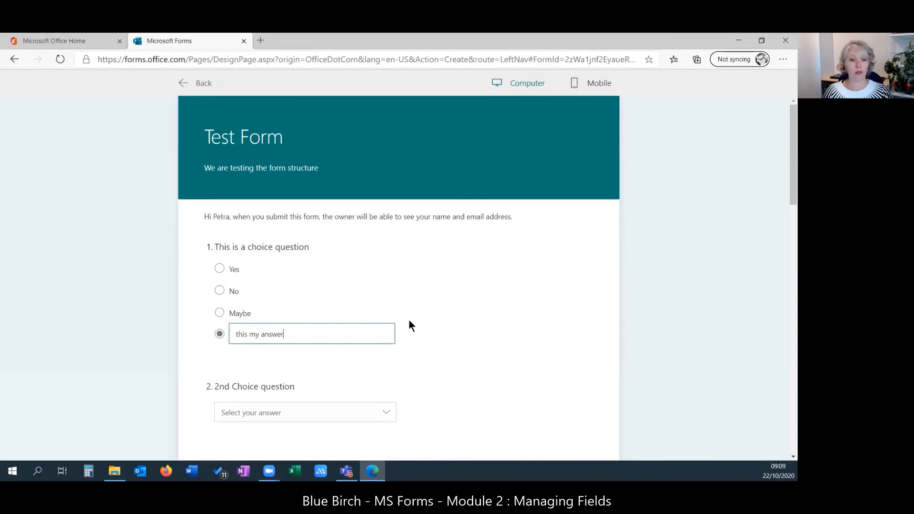
- Move past questions 2 and 3 and give the form a 4-star rating
{"action": "scroll", "coordinate": [409, 319], "scroll_direction": "down", "scroll_amount": 1}
{"action": "left_click", "coordinate": [390, 359]}
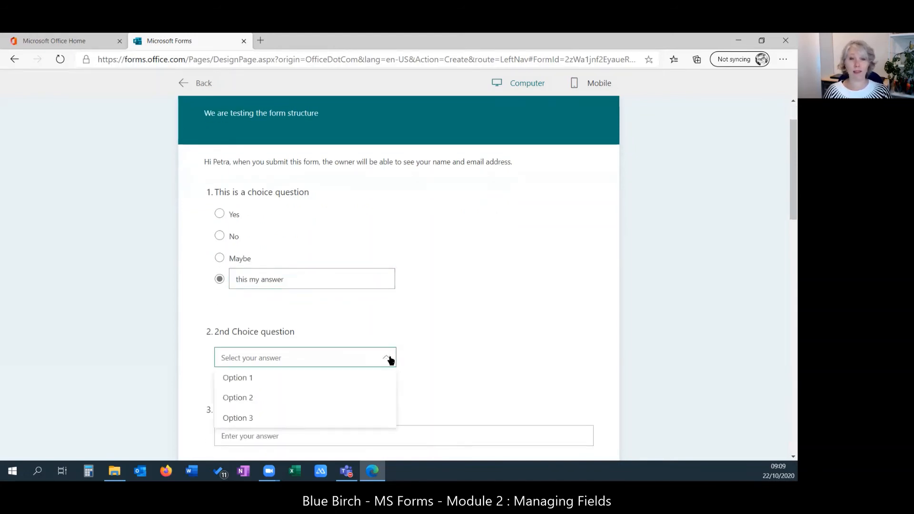
{"action": "left_click", "coordinate": [390, 360]}
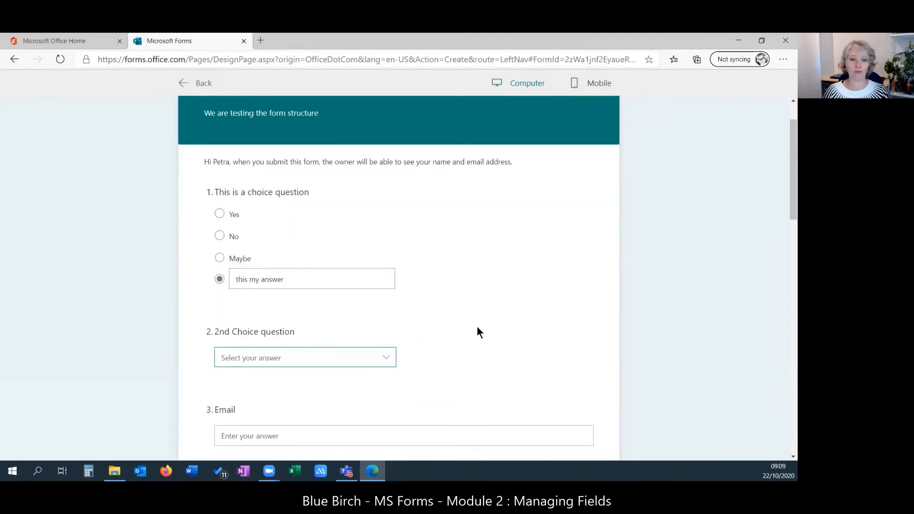
{"action": "scroll", "coordinate": [478, 332], "scroll_direction": "down", "scroll_amount": 3}
{"action": "left_click", "coordinate": [281, 269]}
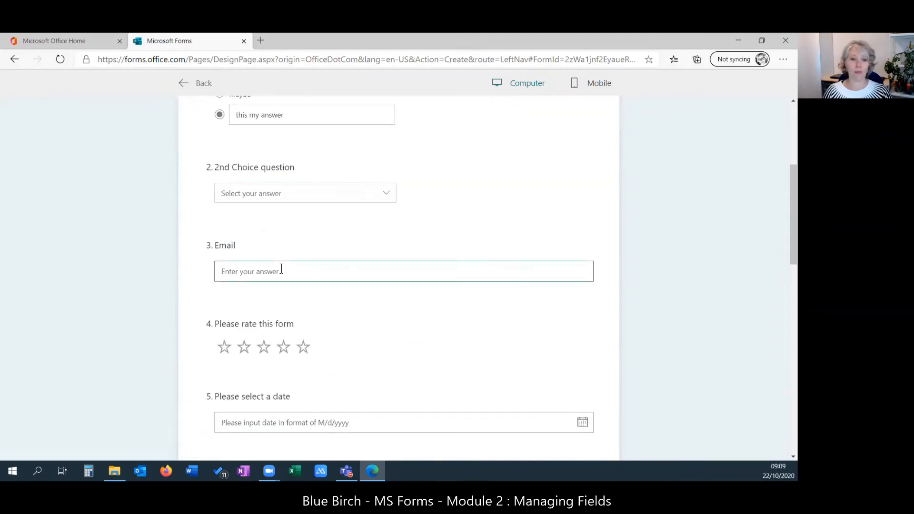
{"action": "scroll", "coordinate": [378, 271], "scroll_direction": "down", "scroll_amount": 2}
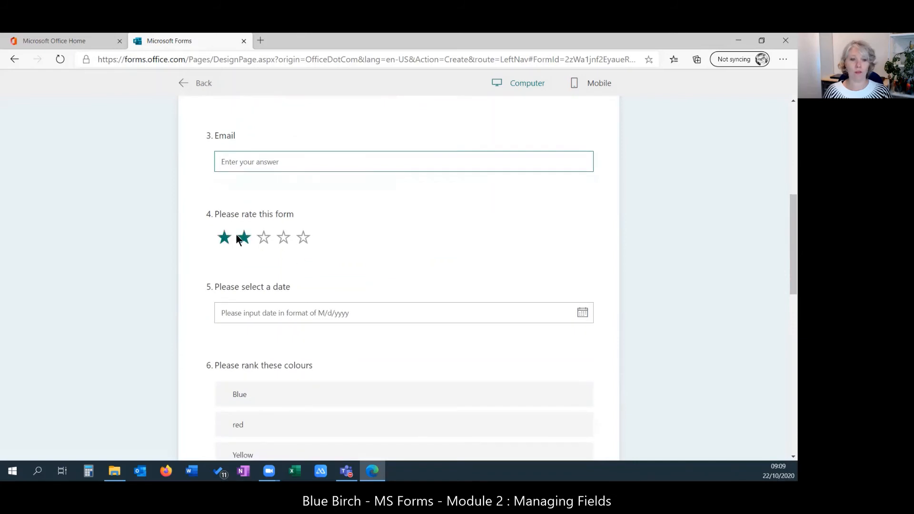
{"action": "left_click", "coordinate": [284, 240]}
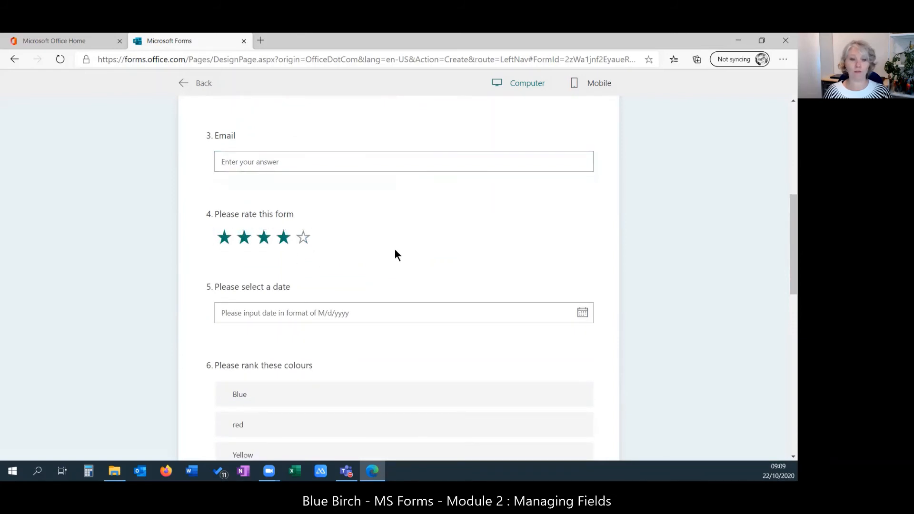
- Pick 30 October 2020 in the date question
{"action": "scroll", "coordinate": [392, 250], "scroll_direction": "down", "scroll_amount": 1}
{"action": "left_click", "coordinate": [359, 258]}
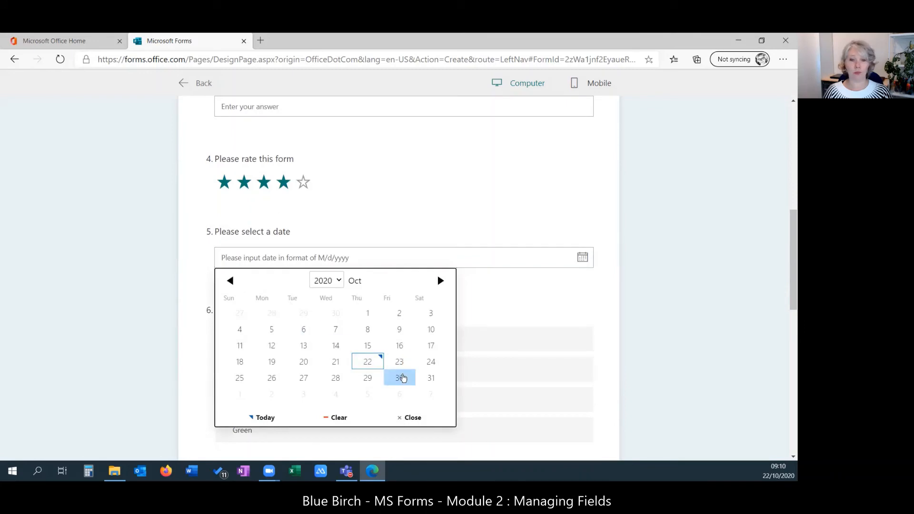
{"action": "left_click", "coordinate": [401, 376]}
- Rank Blue first in the colour ranking question
{"action": "scroll", "coordinate": [363, 300], "scroll_direction": "down", "scroll_amount": 1}
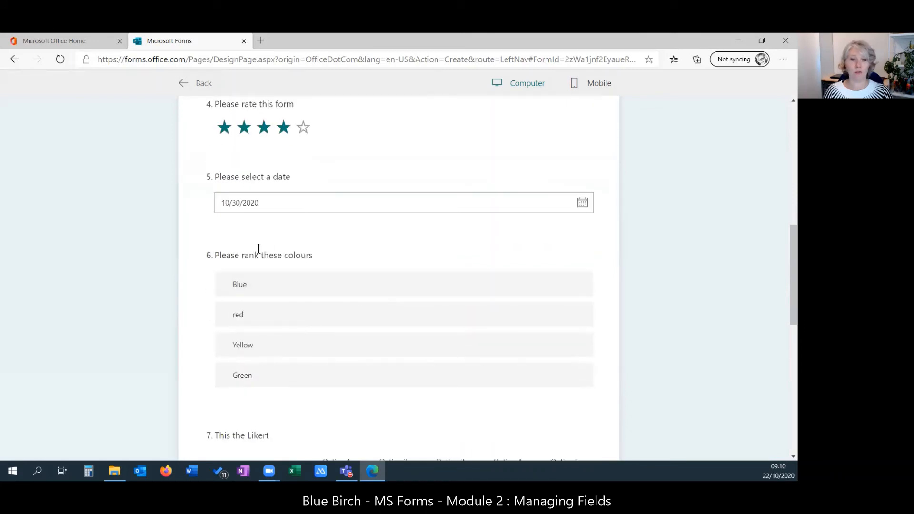
{"action": "left_click", "coordinate": [301, 286]}
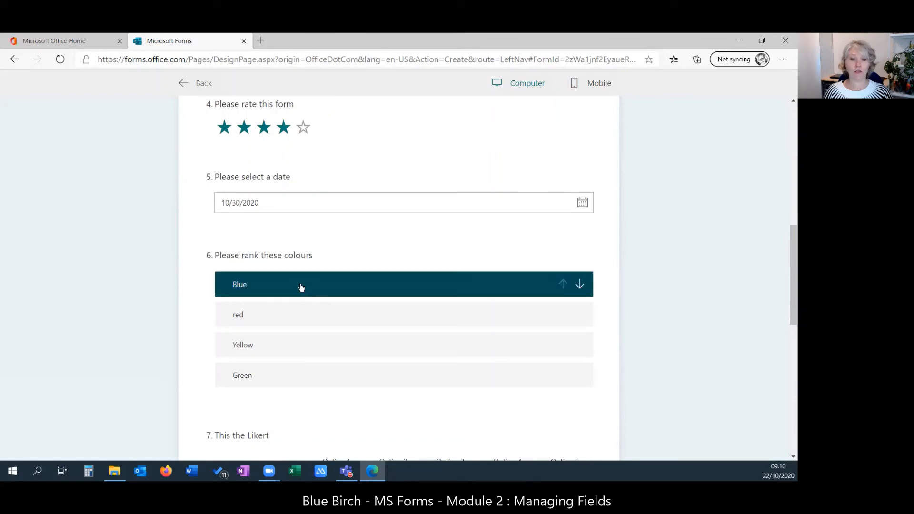
{"action": "left_click", "coordinate": [580, 286]}
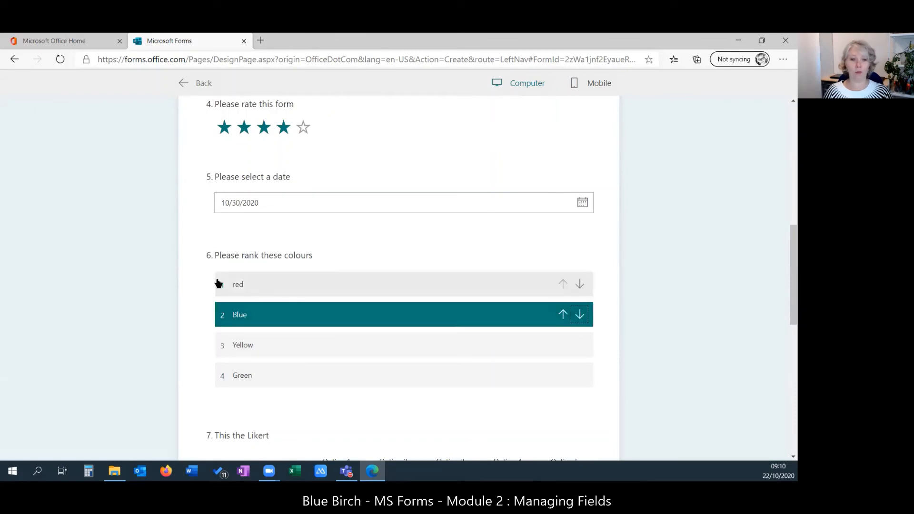
{"action": "left_click", "coordinate": [580, 314]}
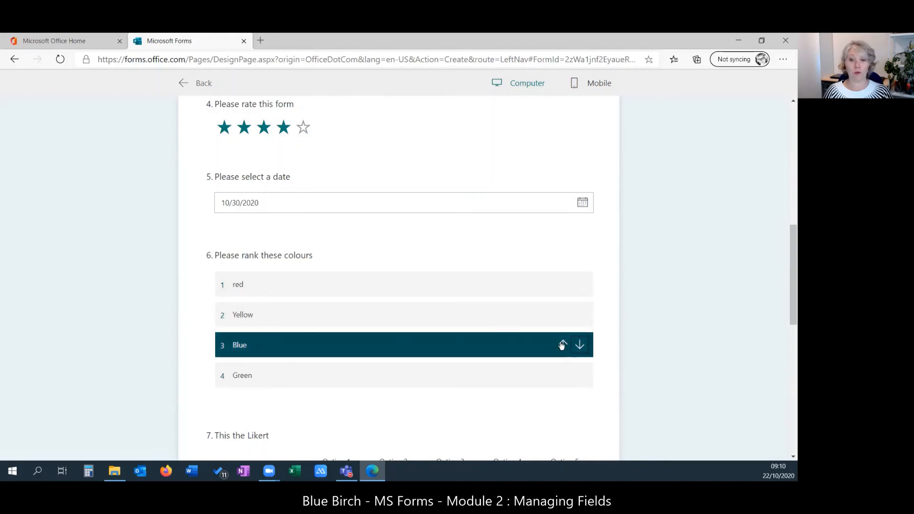
{"action": "left_click", "coordinate": [563, 345]}
{"action": "left_click", "coordinate": [563, 314]}
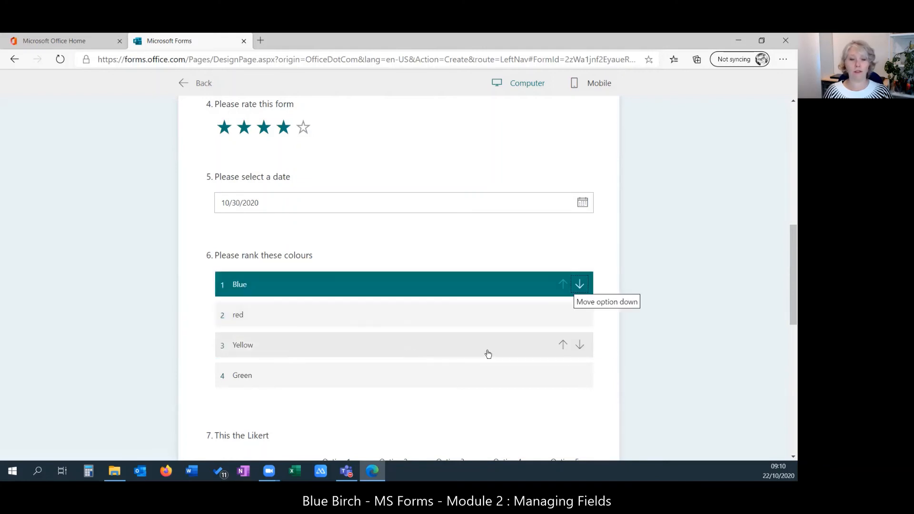
- Answer the Likert question: Statement 1 with Option 4, Statement 2 with Option 1
{"action": "scroll", "coordinate": [481, 399], "scroll_direction": "down", "scroll_amount": 3}
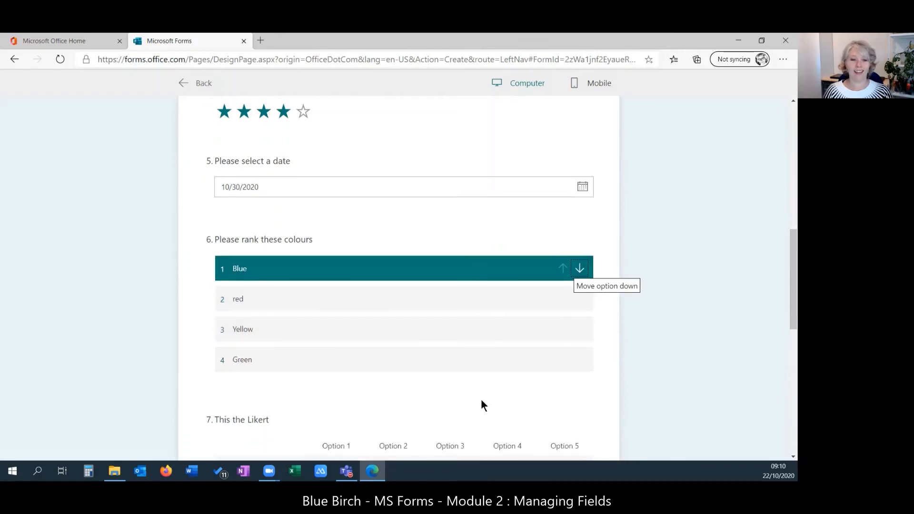
{"action": "left_click", "coordinate": [336, 372]}
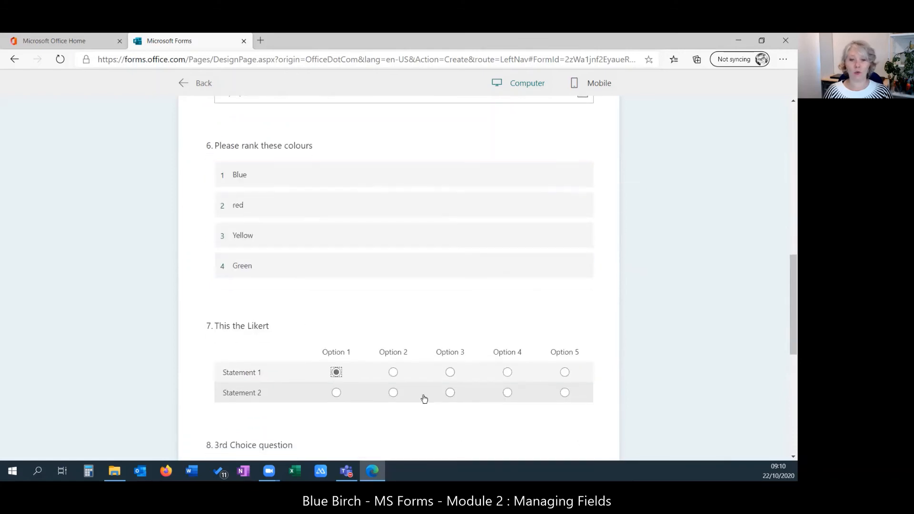
{"action": "left_click", "coordinate": [450, 373]}
{"action": "left_click", "coordinate": [393, 372]}
{"action": "left_click", "coordinate": [393, 392]}
{"action": "left_click", "coordinate": [336, 392]}
{"action": "left_click", "coordinate": [507, 372]}
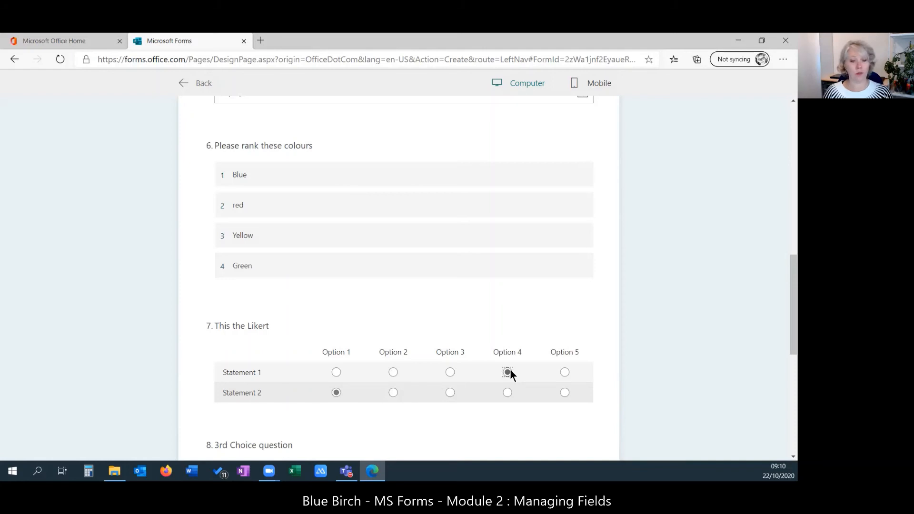
- Choose D for question 8 and give a recommendation score of 8
{"action": "scroll", "coordinate": [478, 302], "scroll_direction": "down", "scroll_amount": 2}
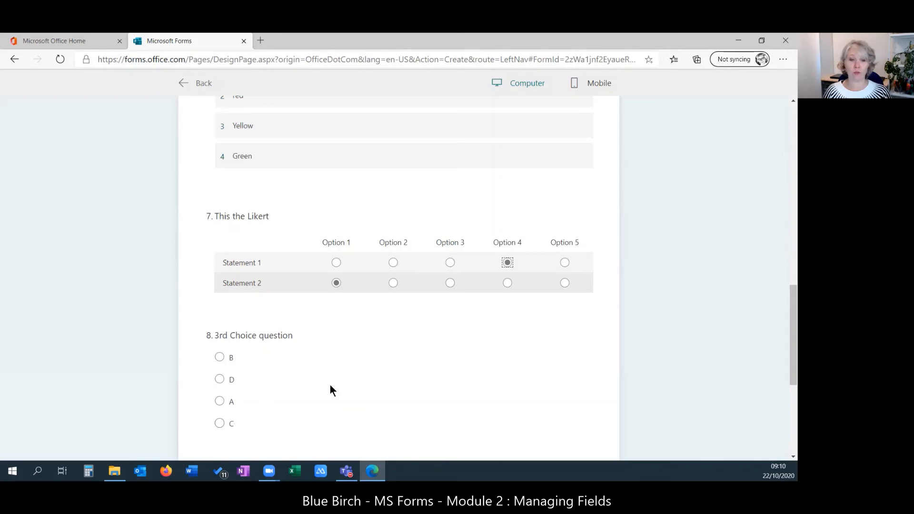
{"action": "scroll", "coordinate": [332, 390], "scroll_direction": "down", "scroll_amount": 2}
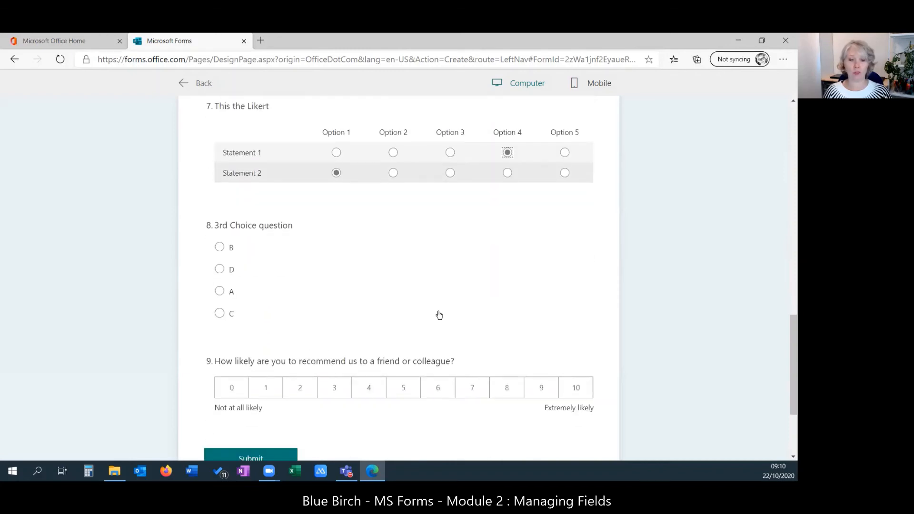
{"action": "left_click", "coordinate": [220, 270]}
{"action": "left_click", "coordinate": [505, 387]}
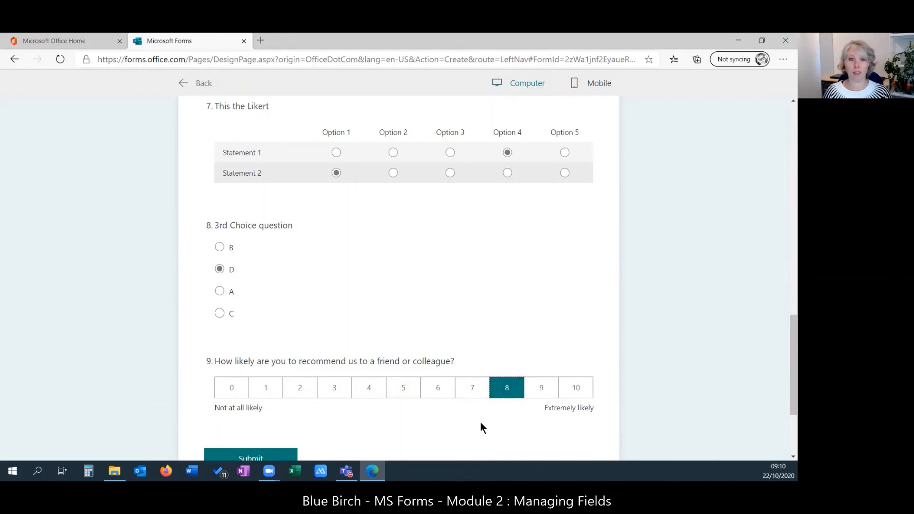
- Choose Option 2 for question 2 and enter 'test email' in the Email question
{"action": "scroll", "coordinate": [480, 421], "scroll_direction": "up", "scroll_amount": 15}
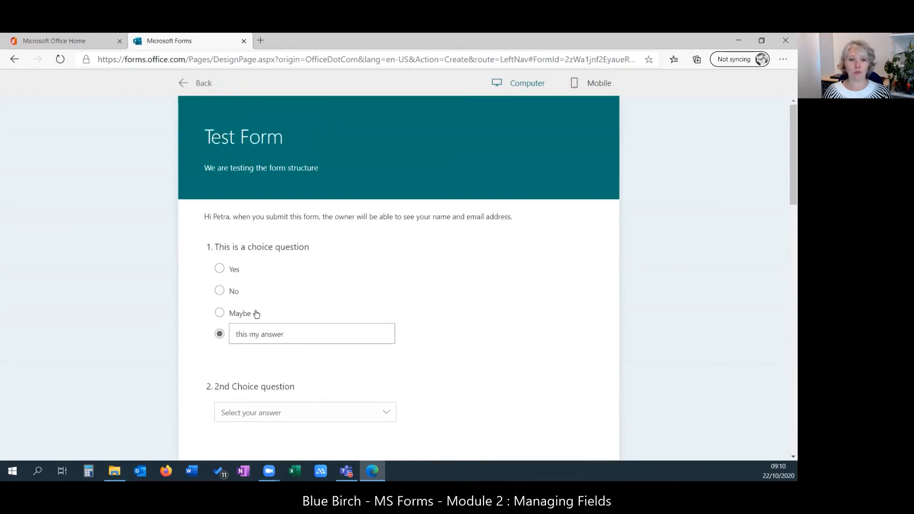
{"action": "scroll", "coordinate": [303, 351], "scroll_direction": "down", "scroll_amount": 2}
{"action": "left_click", "coordinate": [292, 307]}
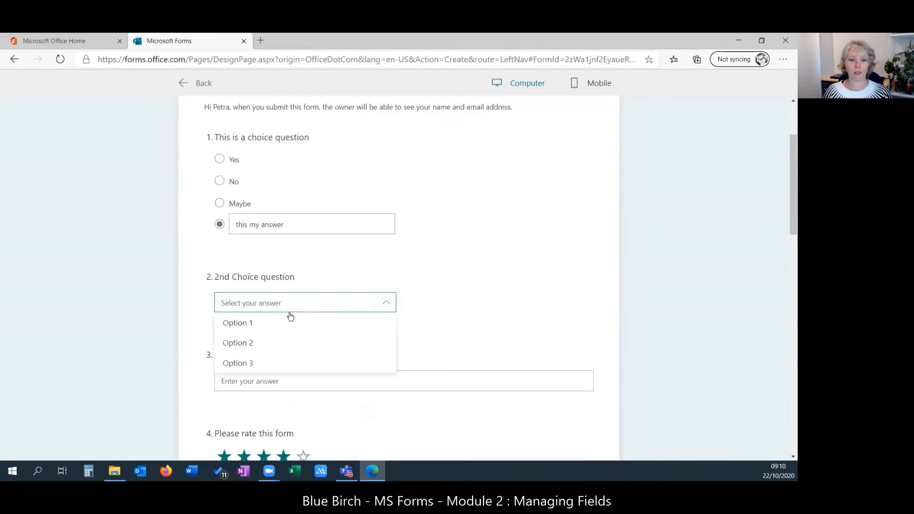
{"action": "left_click", "coordinate": [265, 342]}
{"action": "left_click", "coordinate": [265, 379]}
{"action": "type", "text": "test email"}
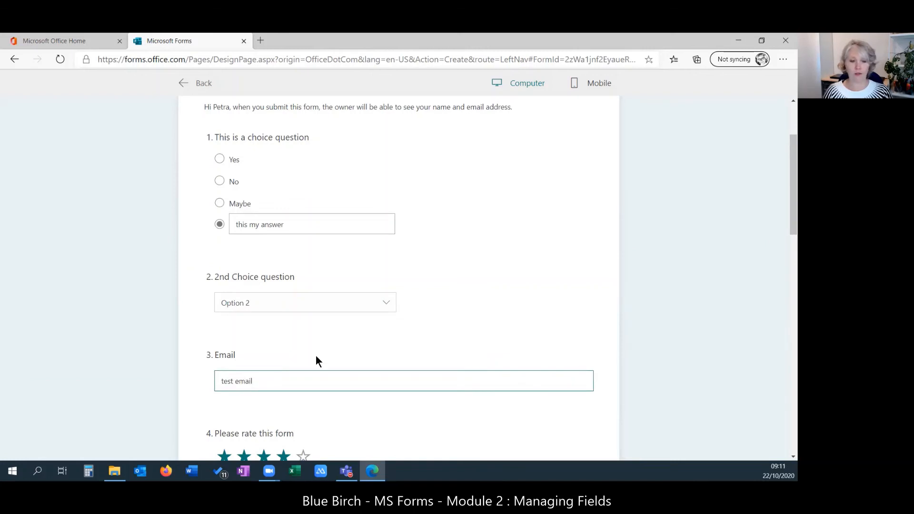
- Confirm Option 1 for Likert Statement 2 and scroll down to Submit
{"action": "scroll", "coordinate": [316, 355], "scroll_direction": "down", "scroll_amount": 7}
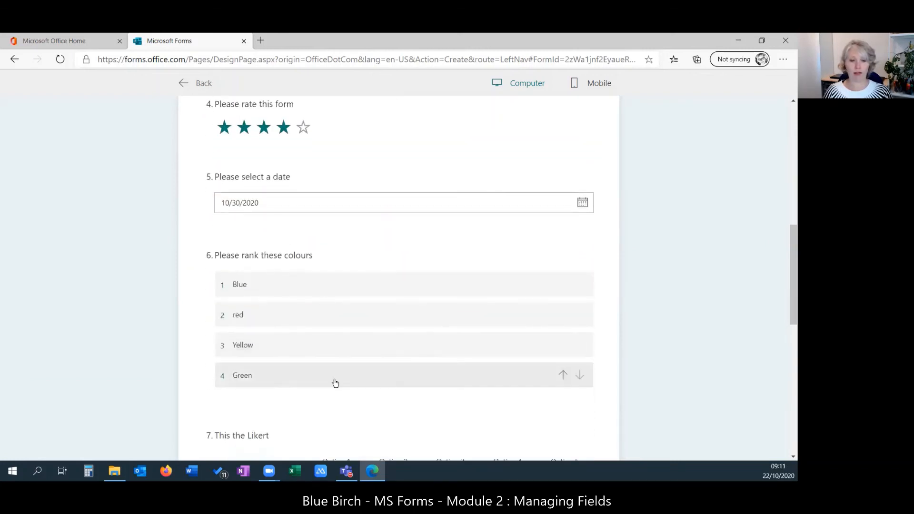
{"action": "scroll", "coordinate": [332, 381], "scroll_direction": "down", "scroll_amount": 3}
{"action": "left_click", "coordinate": [336, 390]}
{"action": "scroll", "coordinate": [495, 398], "scroll_direction": "down", "scroll_amount": 3}
{"action": "scroll", "coordinate": [404, 331], "scroll_direction": "down", "scroll_amount": 3}
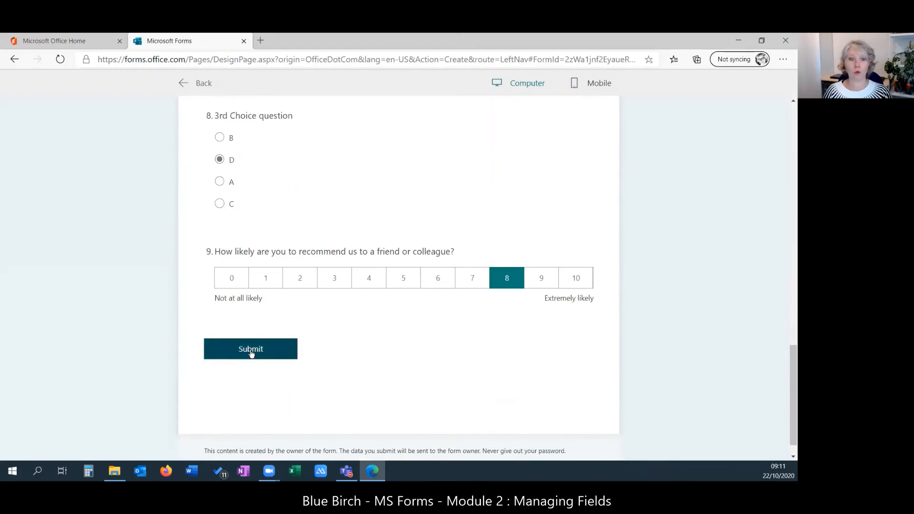
- Submit the test response, verify 1 response in the Responses summary, and return to Questions
{"action": "left_click", "coordinate": [251, 352]}
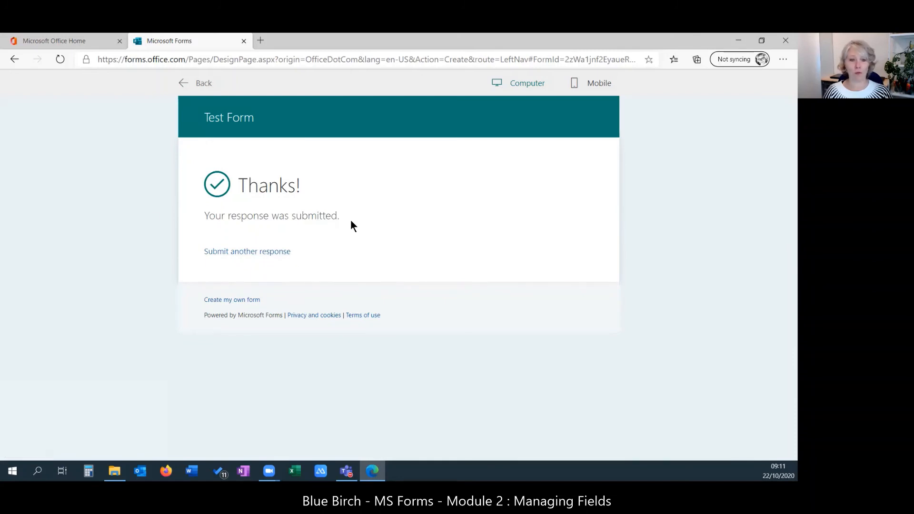
{"action": "left_click", "coordinate": [185, 84]}
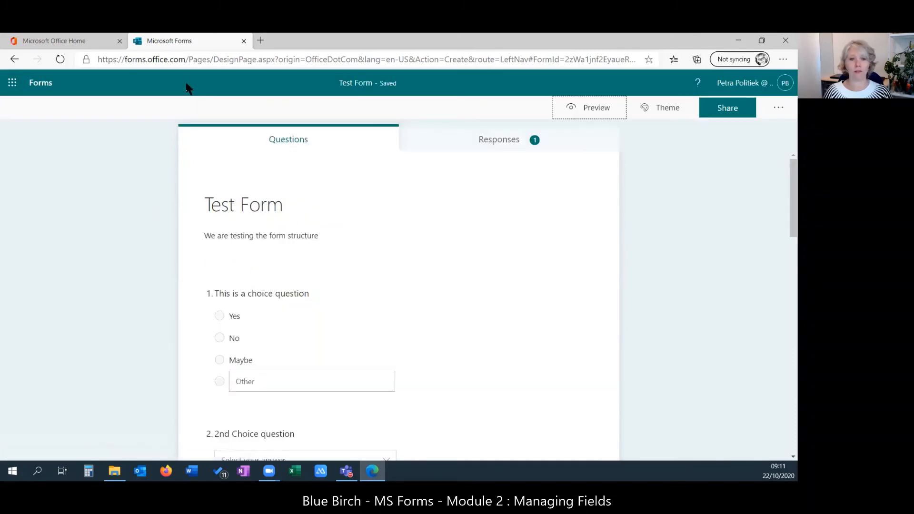
{"action": "left_click", "coordinate": [498, 139]}
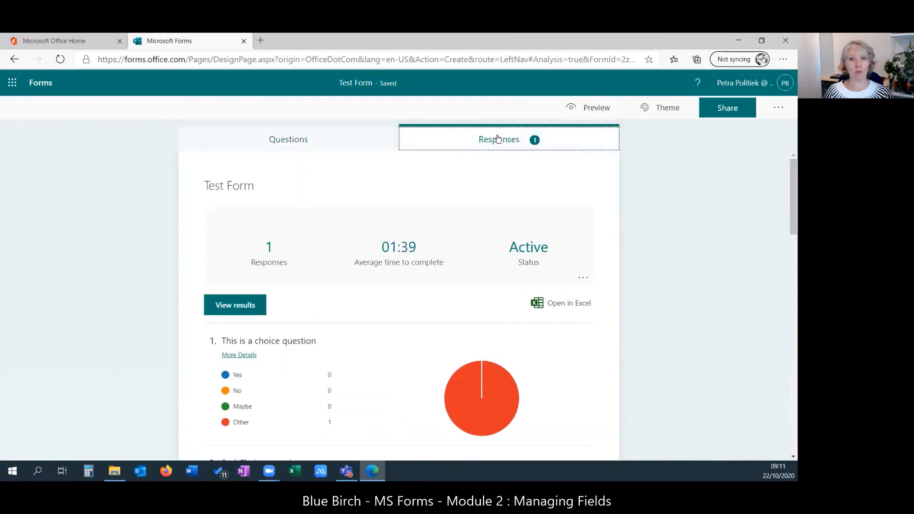
{"action": "left_click", "coordinate": [307, 140]}
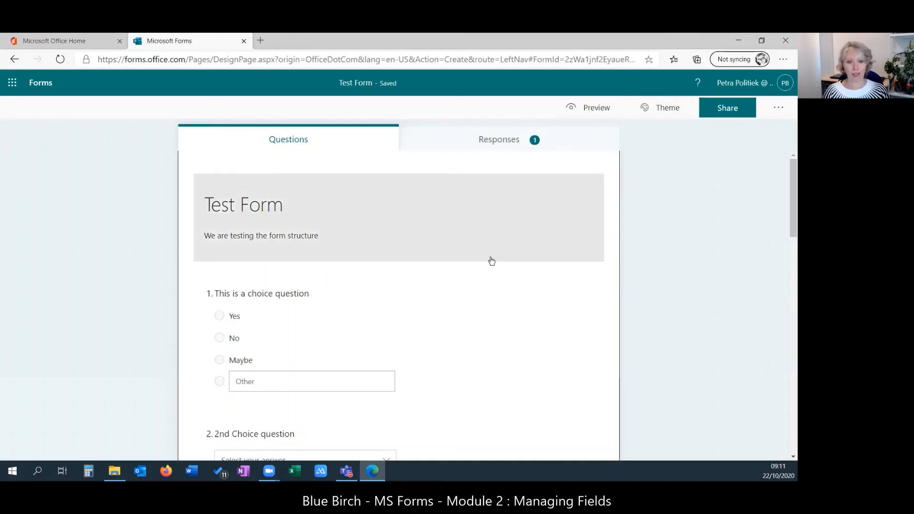
- Select the 3rd Choice question at position 8 and move it up five places
{"action": "scroll", "coordinate": [495, 267], "scroll_direction": "down", "scroll_amount": 2}
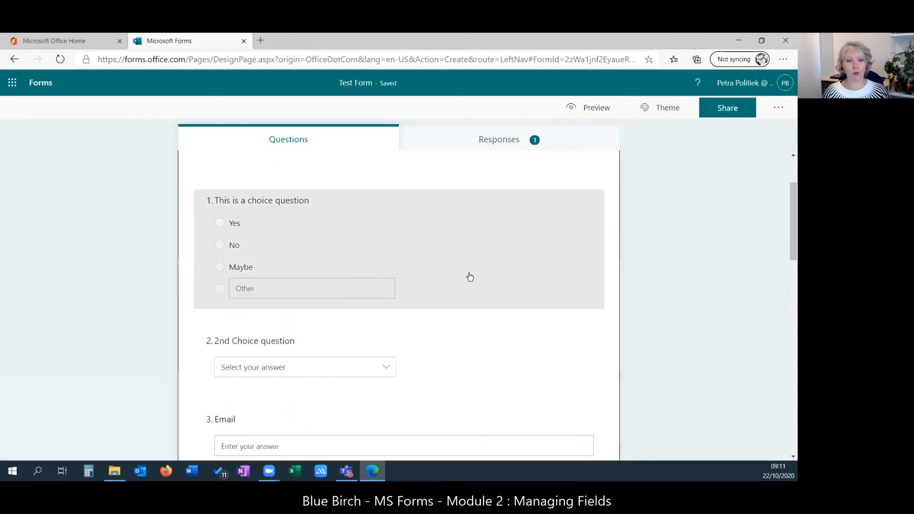
{"action": "scroll", "coordinate": [483, 250], "scroll_direction": "down", "scroll_amount": 2}
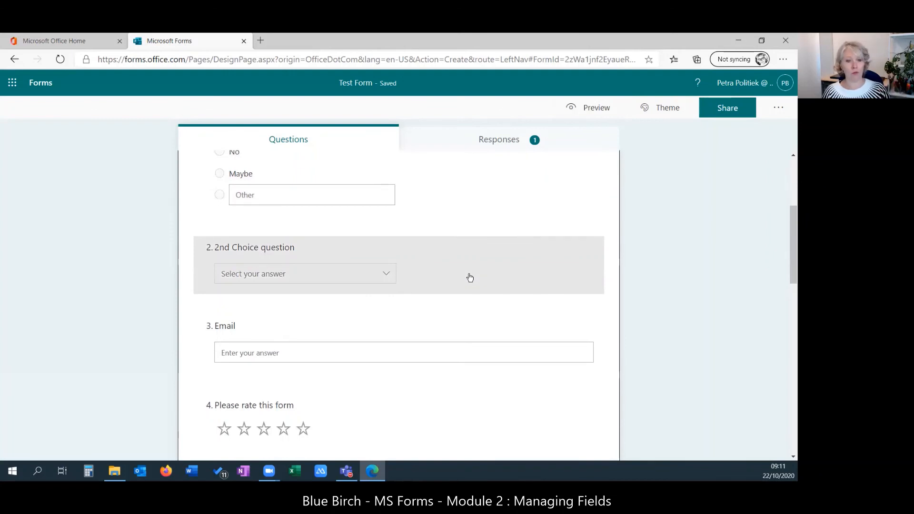
{"action": "scroll", "coordinate": [470, 277], "scroll_direction": "down", "scroll_amount": 6}
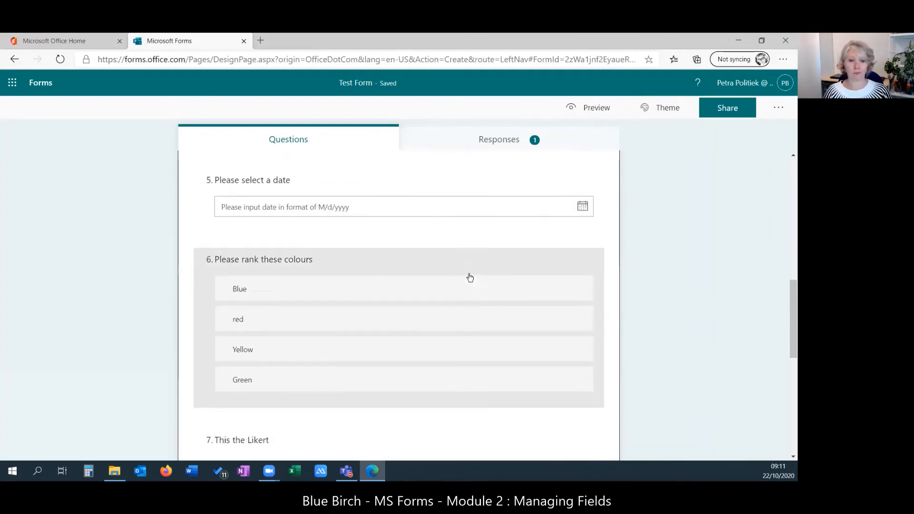
{"action": "scroll", "coordinate": [470, 277], "scroll_direction": "down", "scroll_amount": 5}
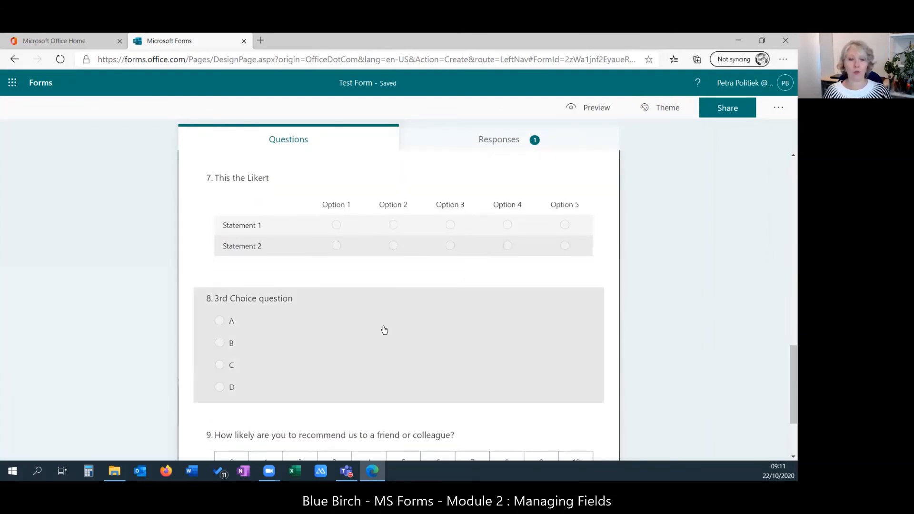
{"action": "left_click", "coordinate": [384, 330]}
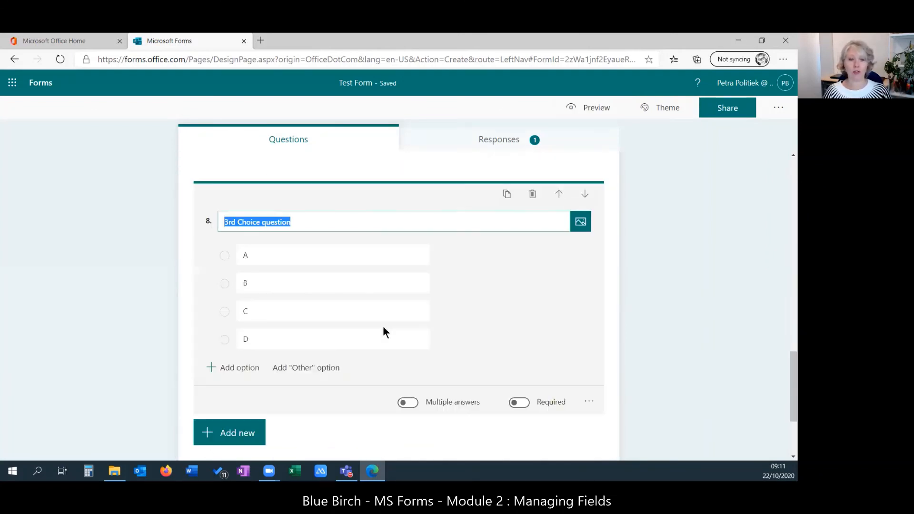
{"action": "left_click", "coordinate": [560, 195]}
{"action": "left_click", "coordinate": [560, 195]}
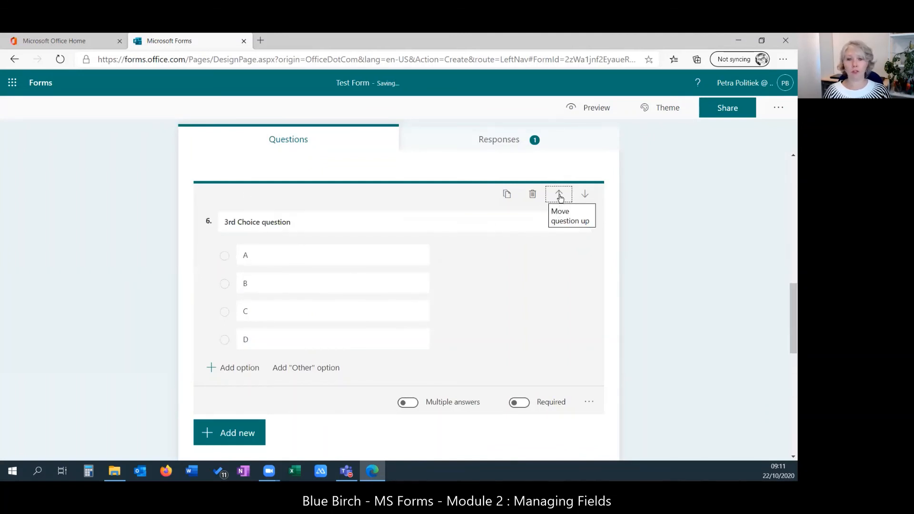
{"action": "left_click", "coordinate": [560, 196]}
{"action": "left_click", "coordinate": [560, 196]}
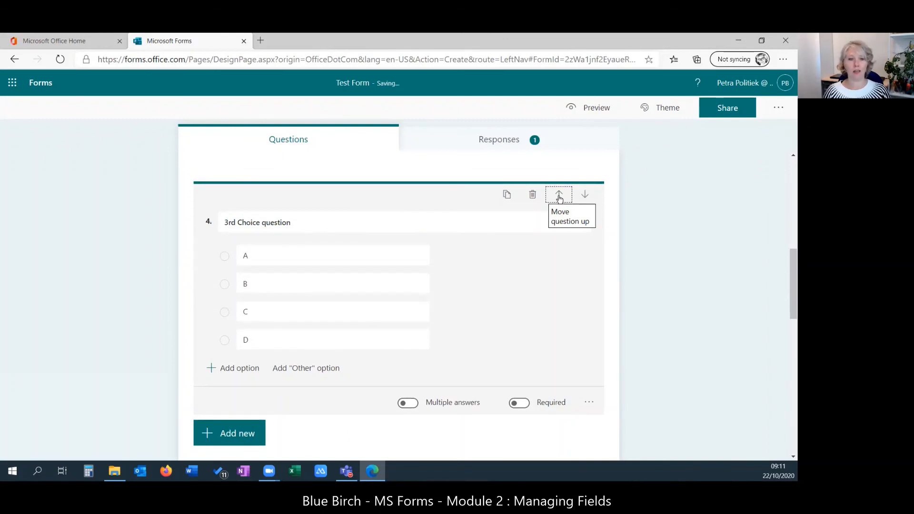
{"action": "left_click", "coordinate": [560, 196]}
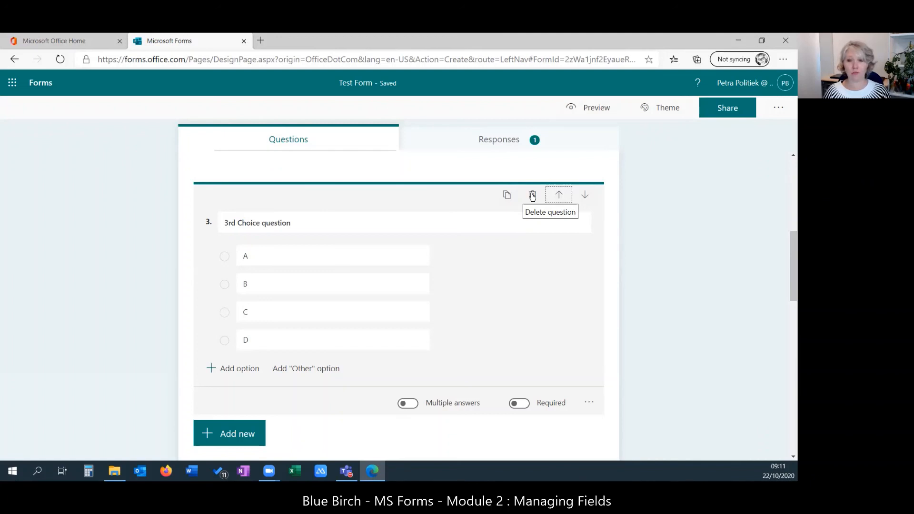
- Copy the 3rd Choice question and retitle the copy '4rd Choice question'
{"action": "left_click", "coordinate": [506, 195]}
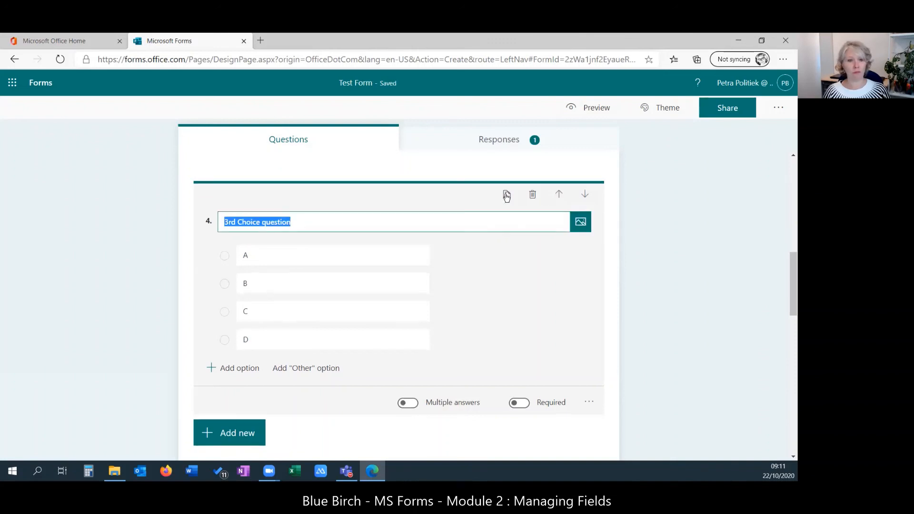
{"action": "left_click", "coordinate": [230, 223]}
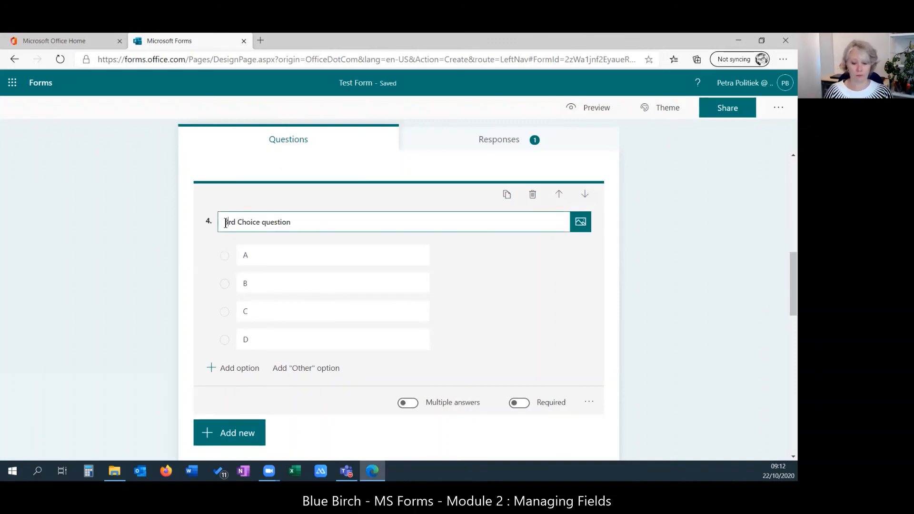
{"action": "key", "text": "Delete"}
{"action": "type", "text": "4"}
- Replace the copy's options with E, F, G, delete D, and allow multiple answers
{"action": "left_click", "coordinate": [253, 250]}
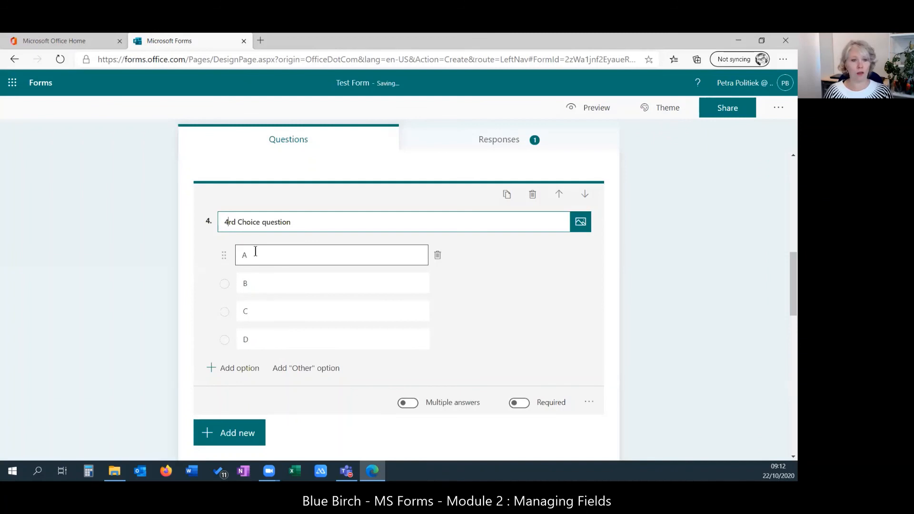
{"action": "type", "text": "E"}
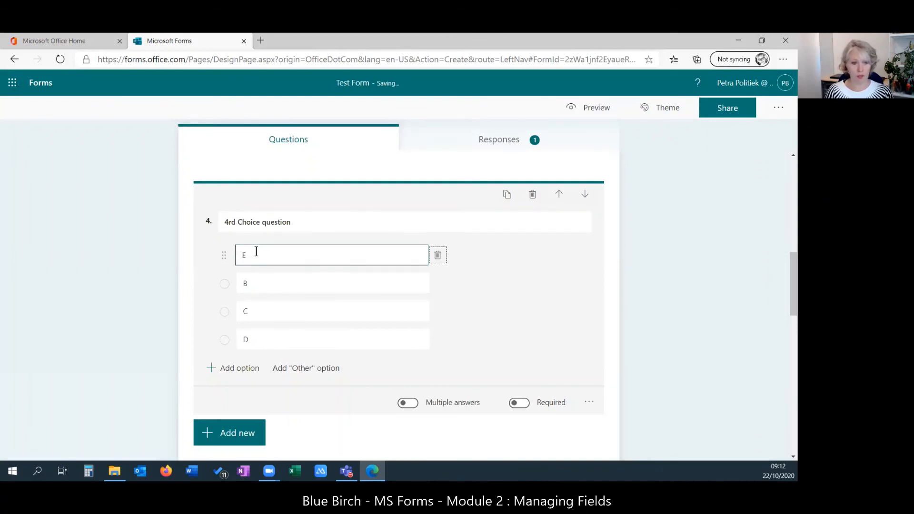
{"action": "key", "text": "Tab"}
{"action": "type", "text": "F"}
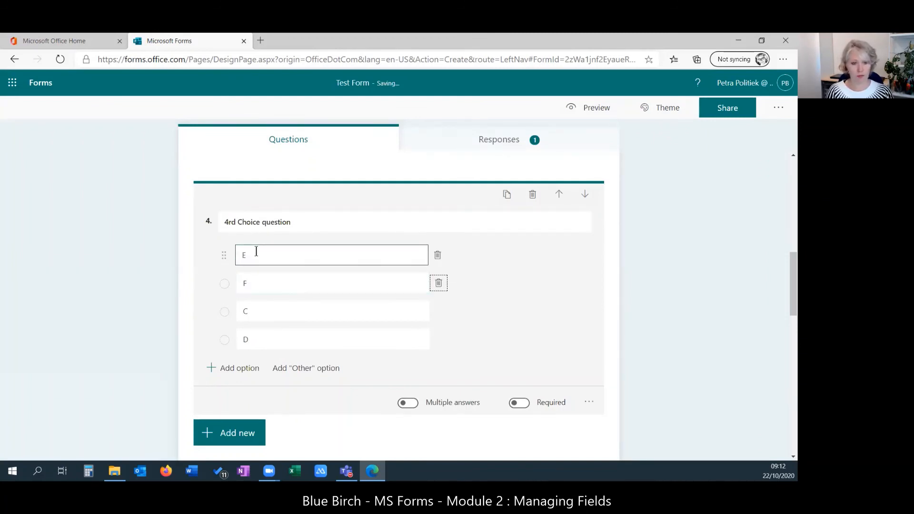
{"action": "key", "text": "Tab"}
{"action": "type", "text": "G"}
{"action": "key", "text": "Tab"}
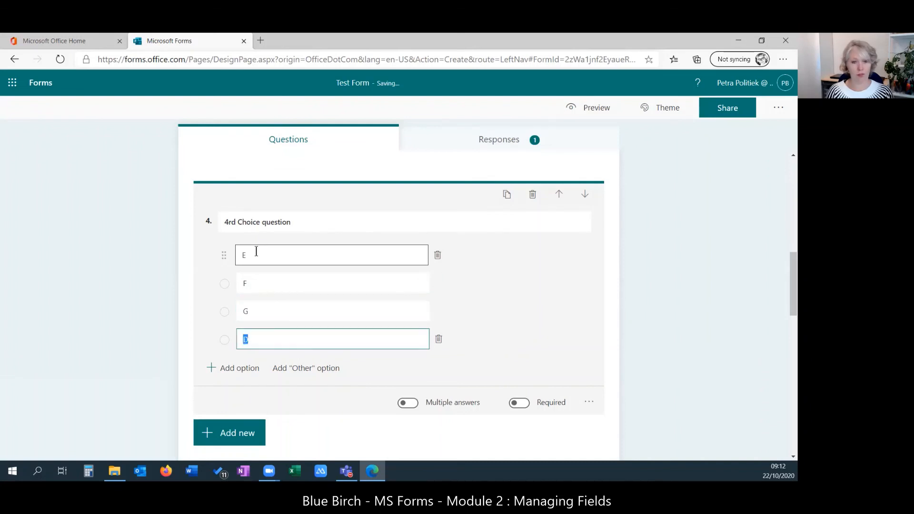
{"action": "left_click", "coordinate": [438, 339]}
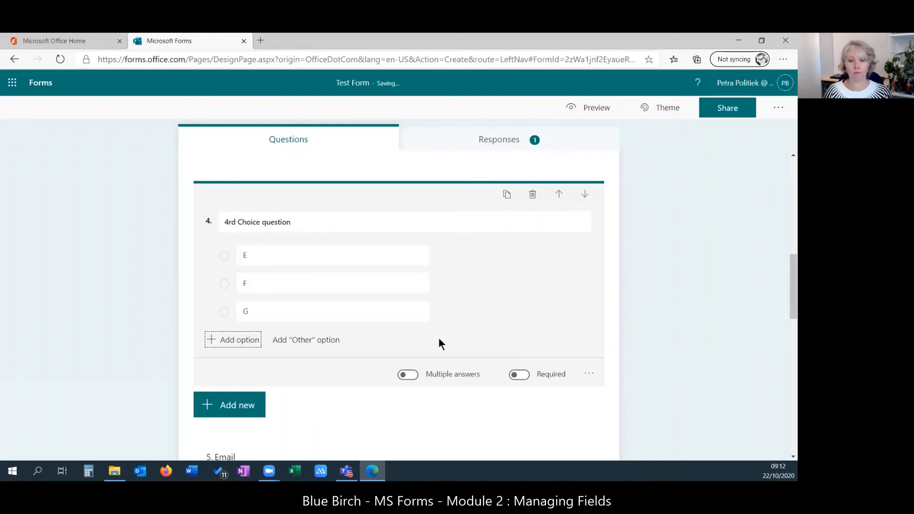
{"action": "left_click", "coordinate": [409, 375]}
- Move 'Please rate this form' down two places below the colour ranking, then preview the form
{"action": "scroll", "coordinate": [461, 369], "scroll_direction": "down", "scroll_amount": 2}
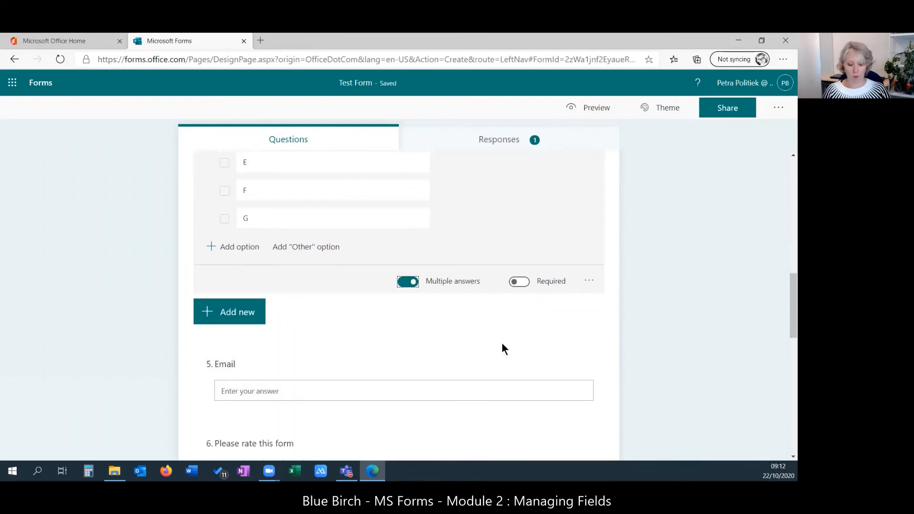
{"action": "scroll", "coordinate": [502, 346], "scroll_direction": "down", "scroll_amount": 5}
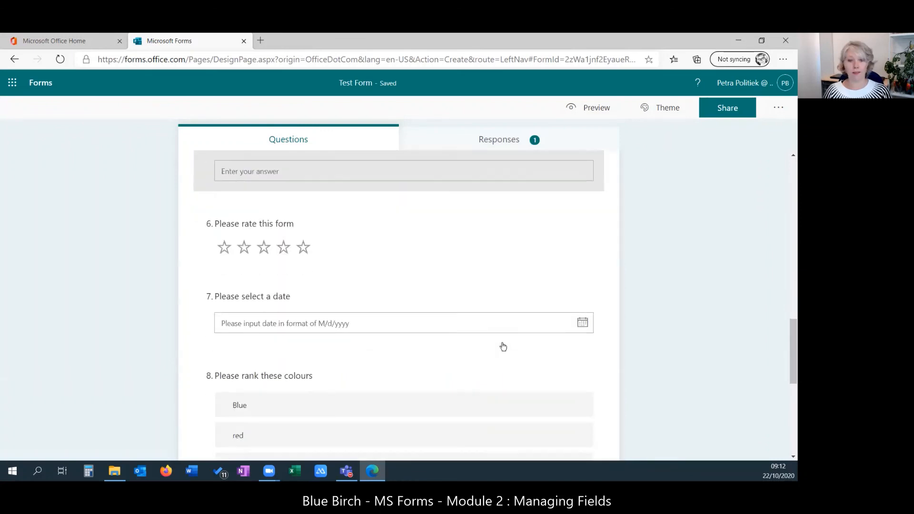
{"action": "scroll", "coordinate": [502, 349], "scroll_direction": "up", "scroll_amount": 3}
{"action": "left_click", "coordinate": [556, 349]}
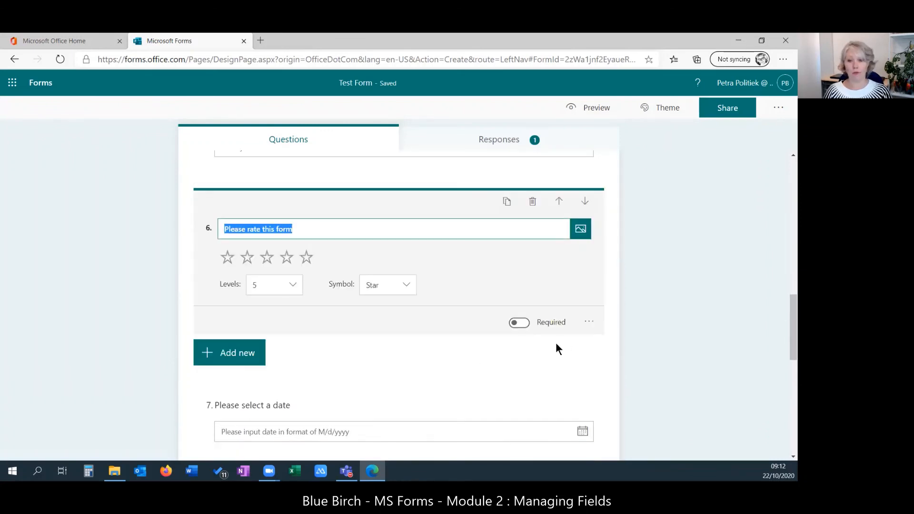
{"action": "left_click", "coordinate": [585, 202]}
{"action": "left_click", "coordinate": [588, 203]}
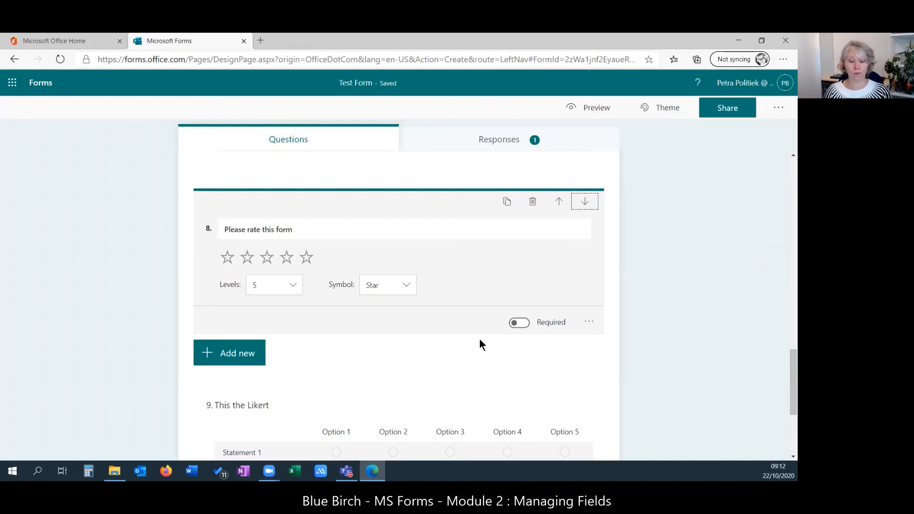
{"action": "left_click", "coordinate": [594, 108]}
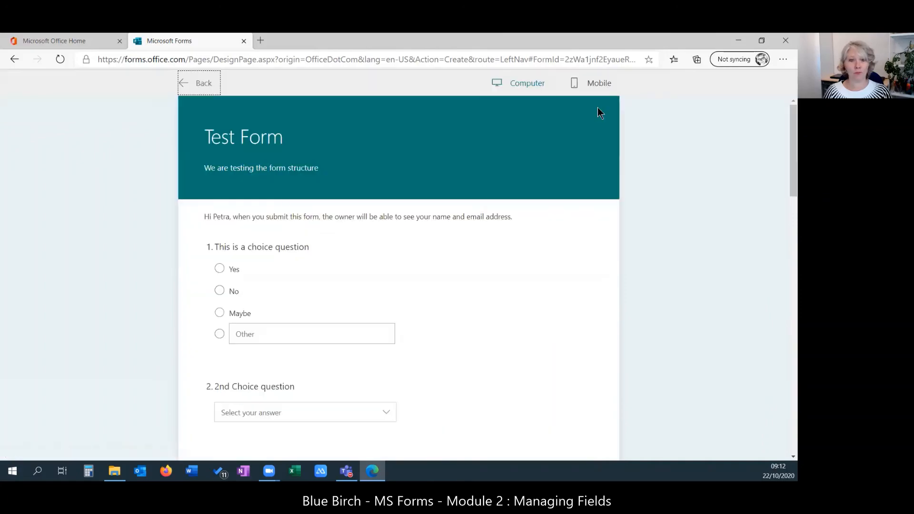